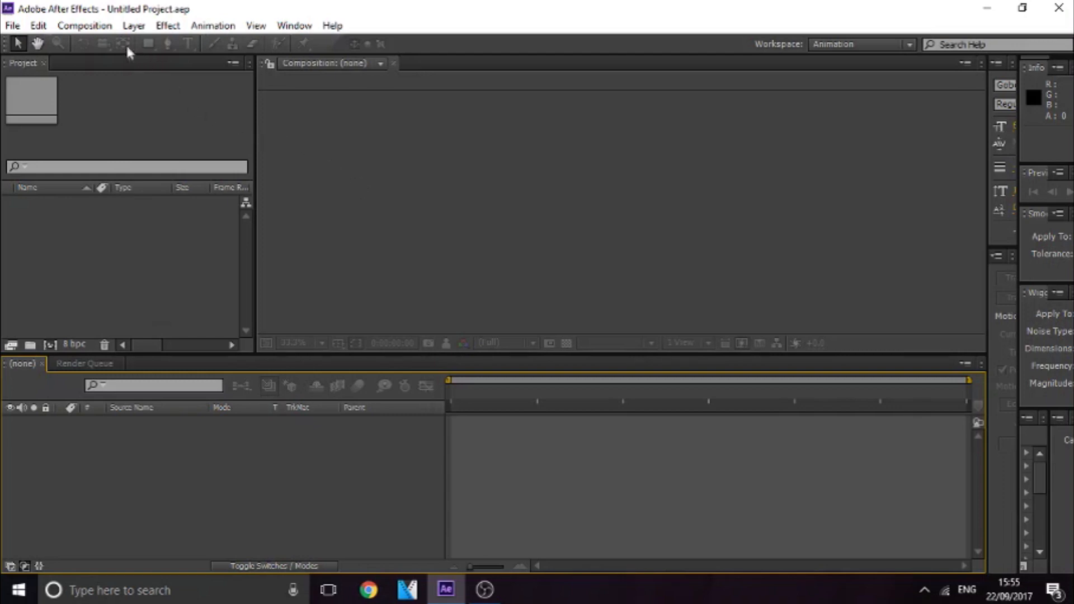
pyautogui.click(133, 25)
pyautogui.click(485, 195)
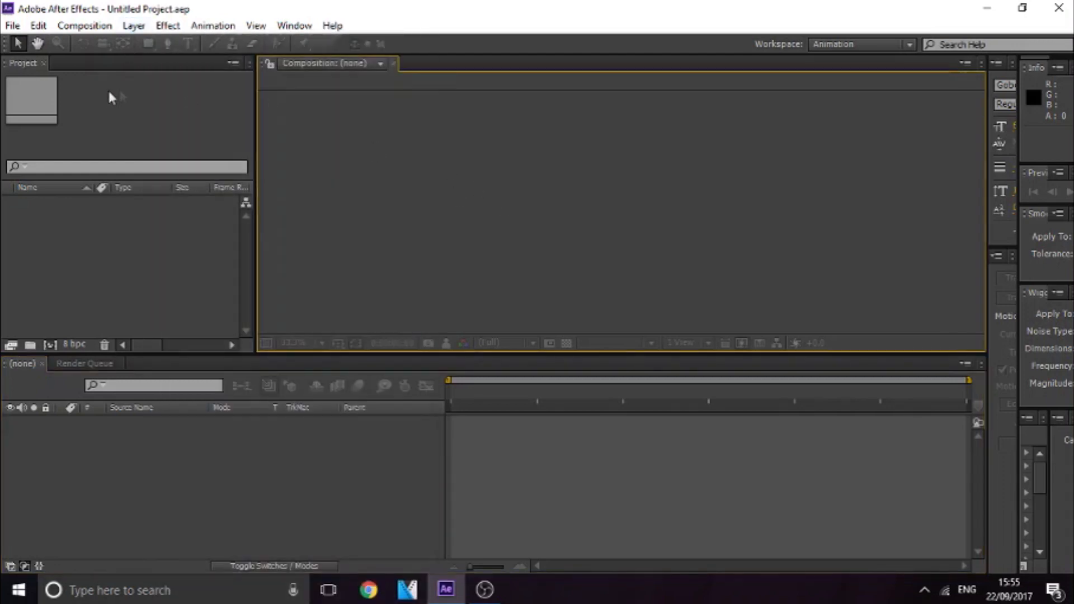
pyautogui.click(12, 26)
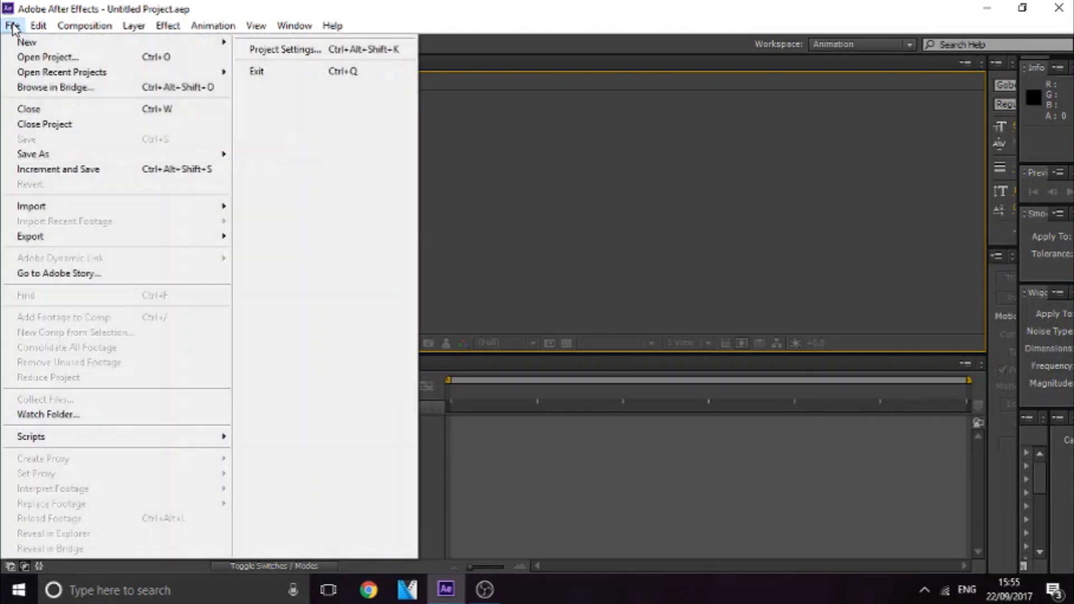
pyautogui.click(544, 180)
# Step: Create a new 30-second composition using the HDTV 1080 29.97 preset at 1920 x 1080
pyautogui.click(115, 26)
pyautogui.moveTo(126, 28)
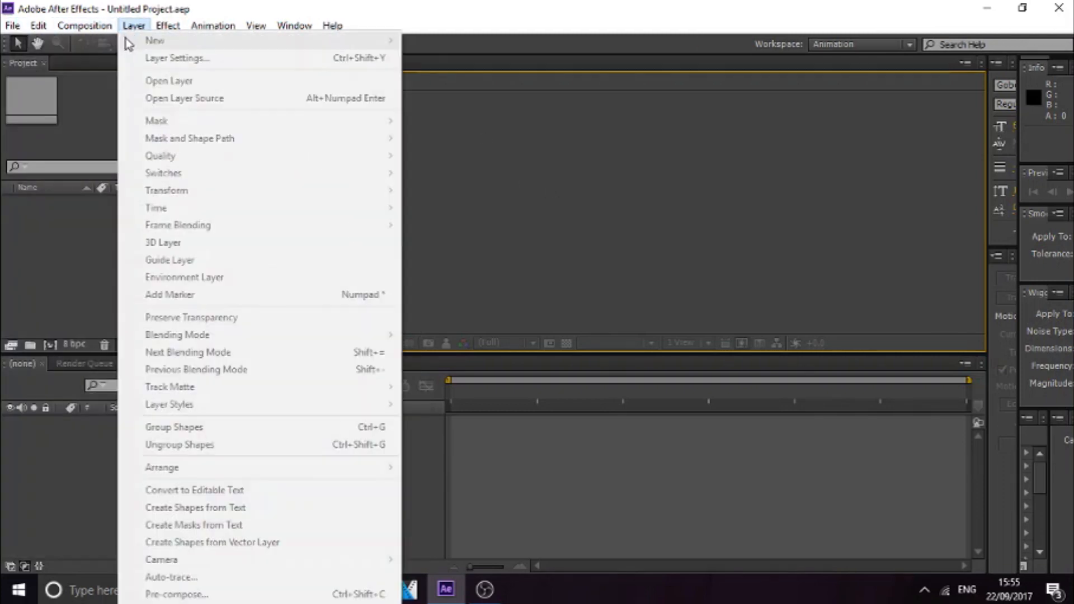
pyautogui.click(81, 42)
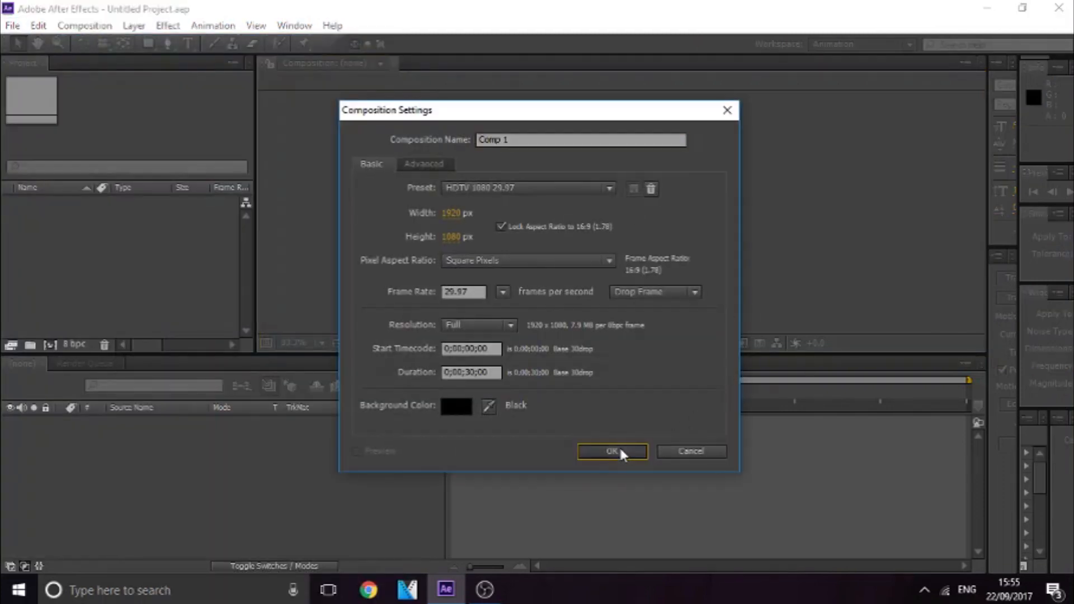
pyautogui.click(612, 451)
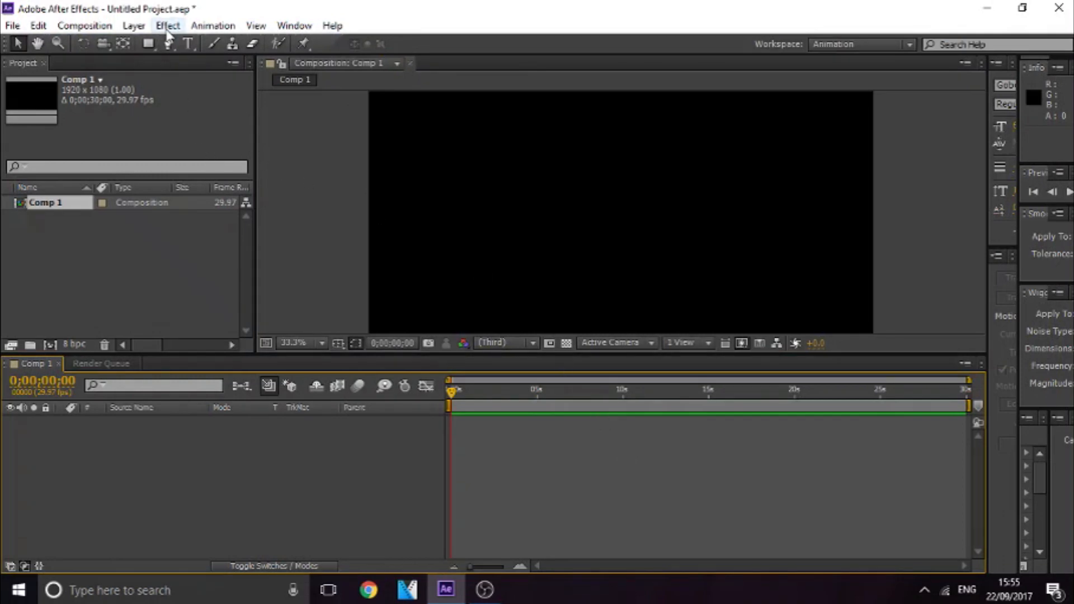
# Step: Add a new shape layer to the composition and activate the Pen tool
pyautogui.click(134, 26)
pyautogui.moveTo(190, 40)
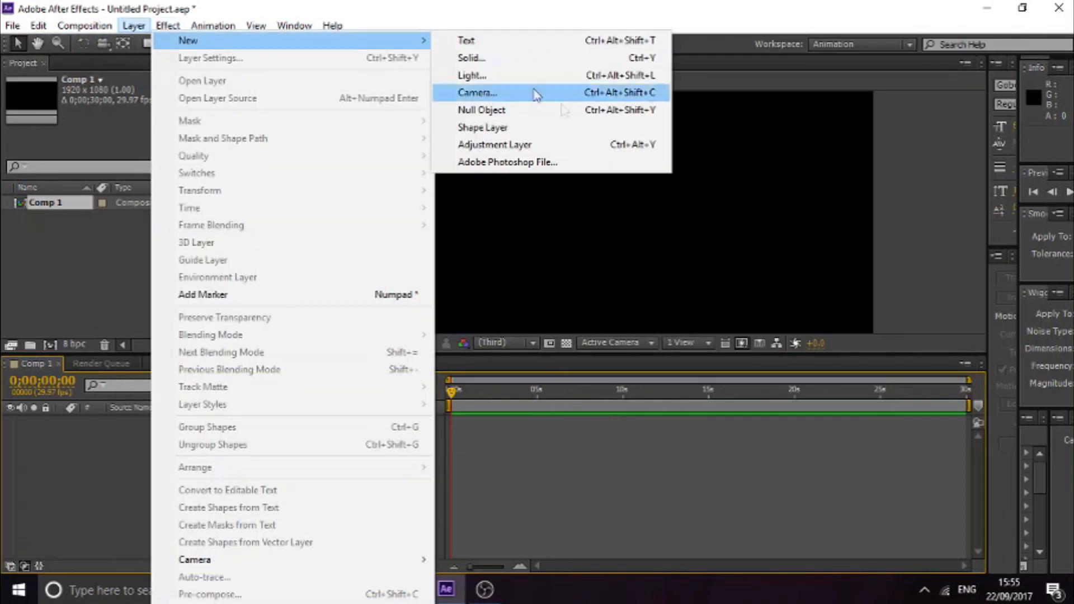
pyautogui.click(544, 130)
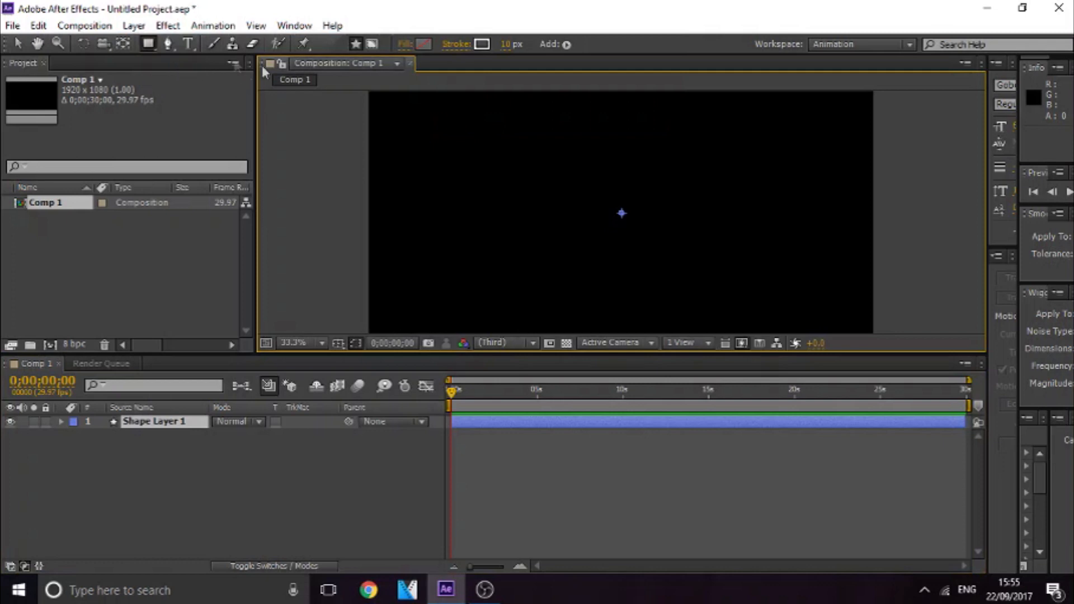
pyautogui.click(166, 44)
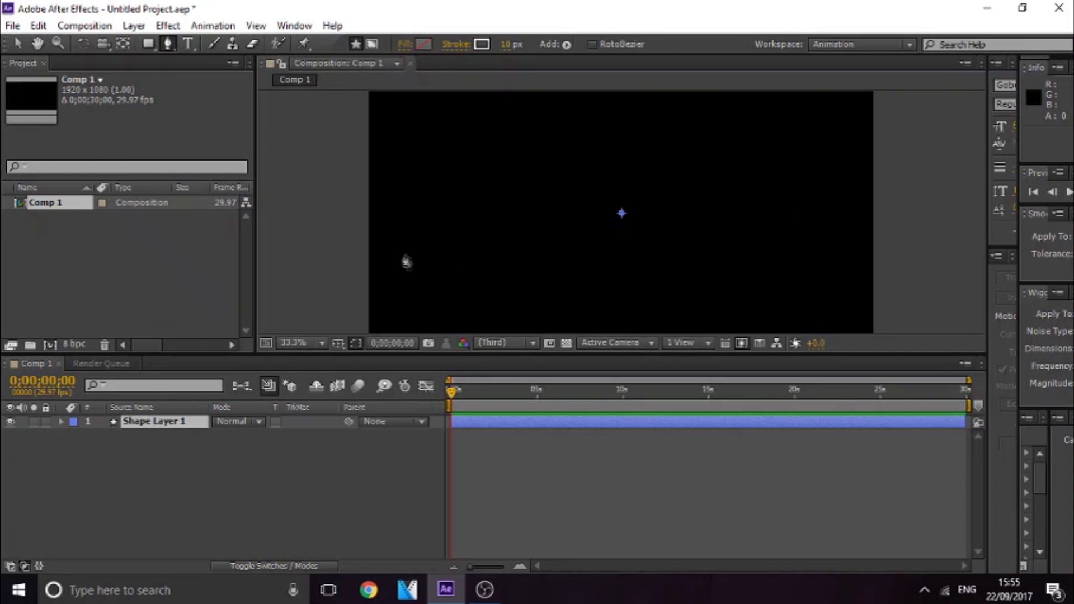
pyautogui.click(406, 267)
pyautogui.moveTo(518, 187); pyautogui.dragTo(584, 221)
pyautogui.moveTo(658, 287); pyautogui.dragTo(772, 260)
pyautogui.moveTo(808, 165); pyautogui.dragTo(918, 230)
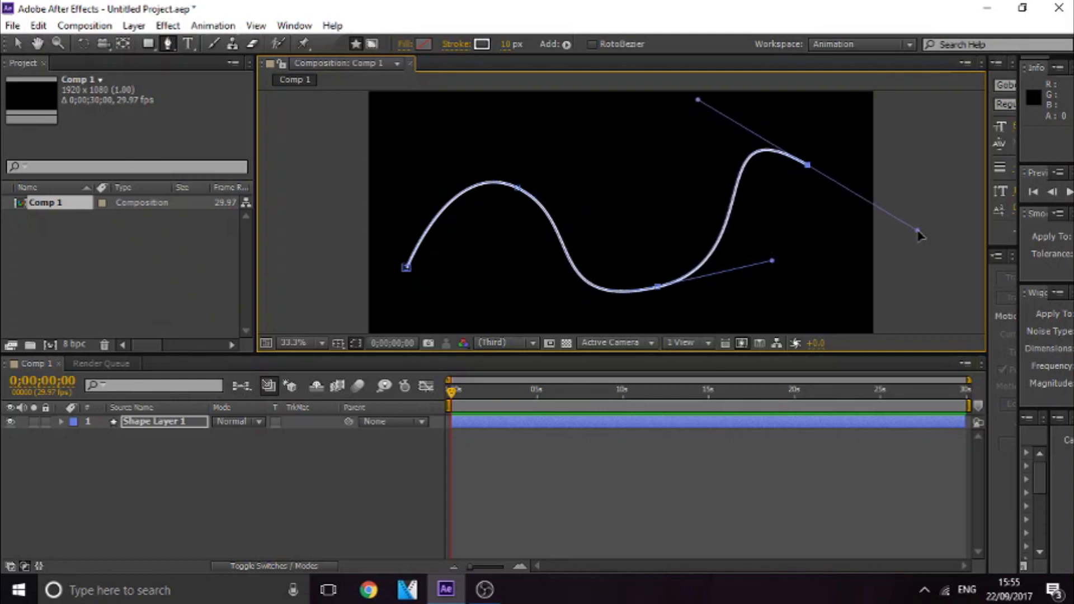
pyautogui.hotkey('ctrl', 'z')
pyautogui.click(690, 163)
pyautogui.hotkey('ctrl', 'z')
pyautogui.hotkey('ctrl', 'z')
pyautogui.moveTo(610, 292); pyautogui.dragTo(800, 299)
pyautogui.hotkey('ctrl', 'z')
pyautogui.click(825, 183)
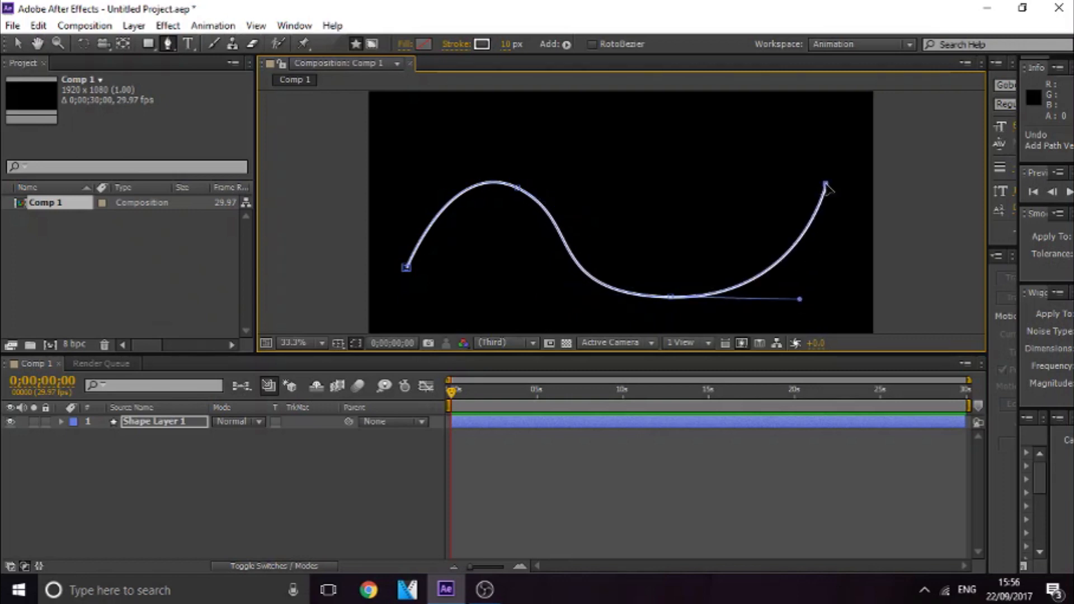
pyautogui.hotkey('ctrl', 'z')
pyautogui.moveTo(791, 149); pyautogui.dragTo(874, 122)
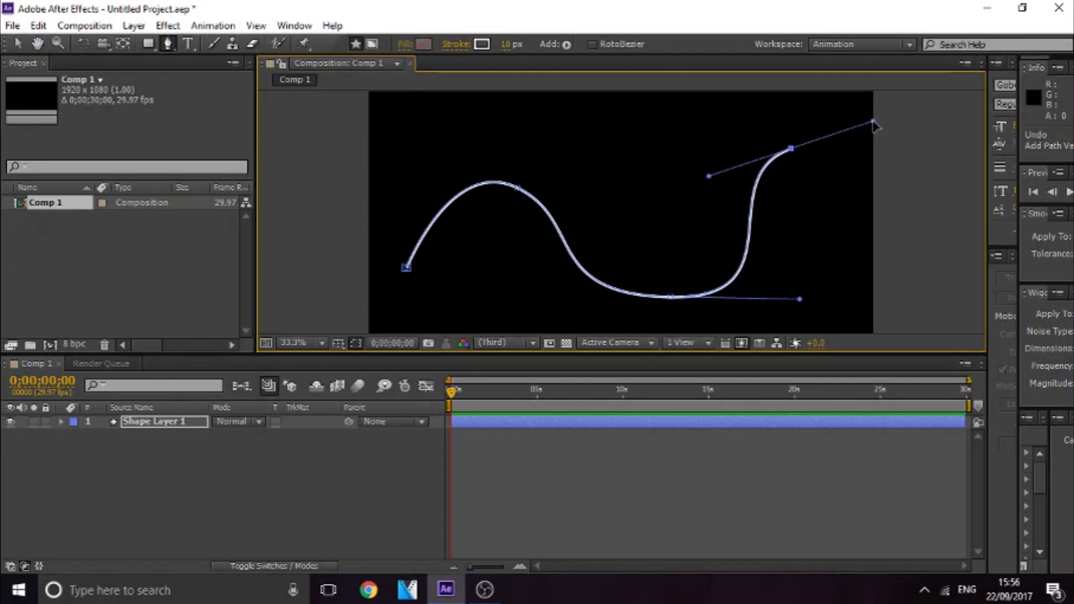
pyautogui.hotkey('ctrl', 'z')
pyautogui.hotkey('ctrl', 'z')
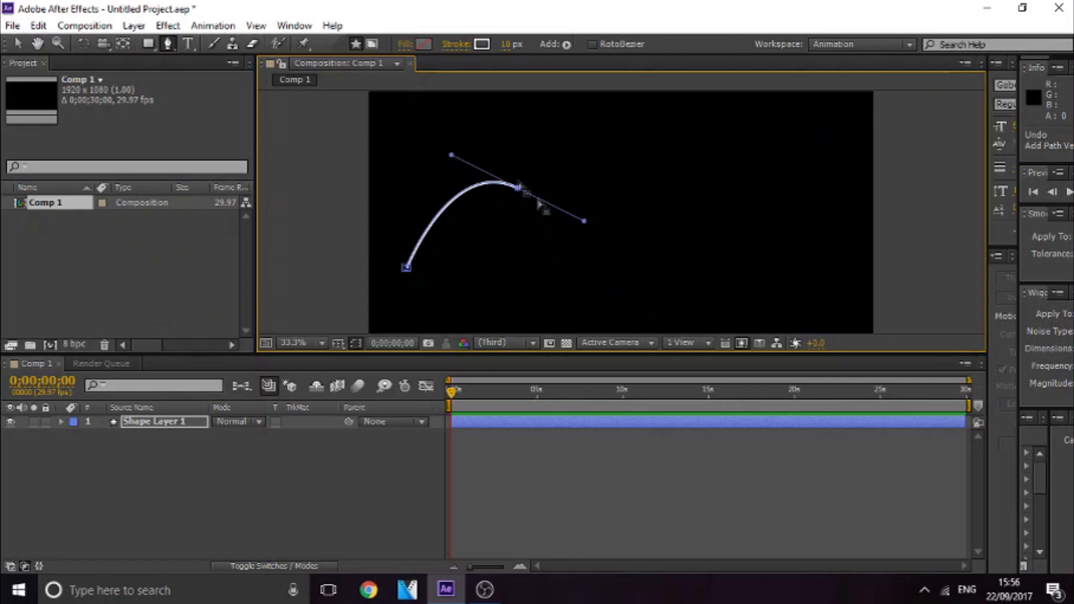
pyautogui.hotkey('ctrl', 'z')
pyautogui.hotkey('ctrl', 'z')
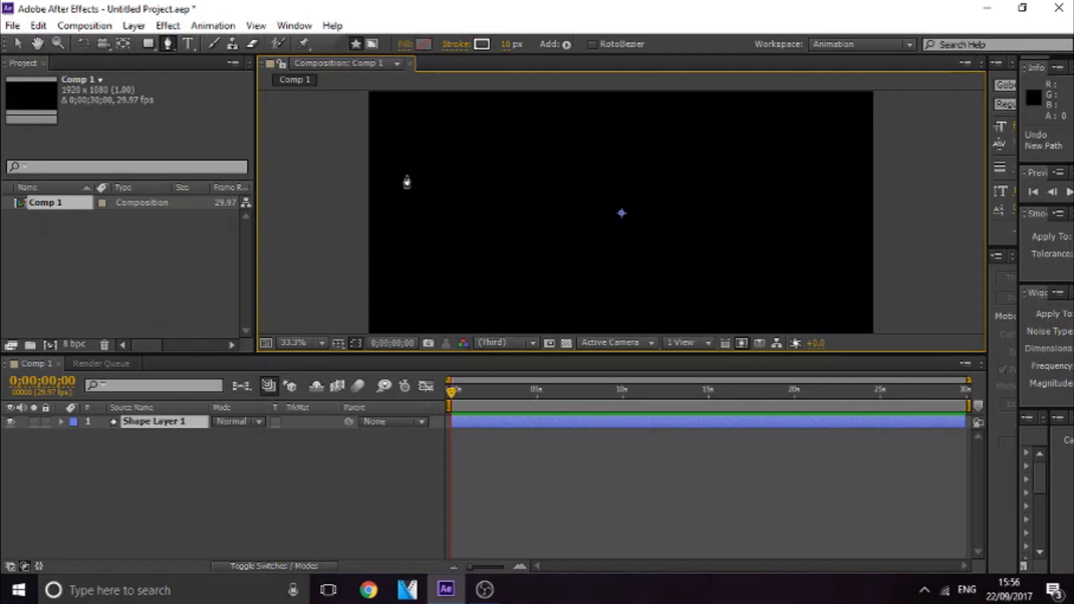
# Step: Draw an open wavy four-point path across the composition, dipping in the middle, and deselect the layer
pyautogui.click(406, 175)
pyautogui.moveTo(512, 246); pyautogui.dragTo(515, 318)
pyautogui.moveTo(660, 258); pyautogui.dragTo(684, 181)
pyautogui.moveTo(799, 171); pyautogui.dragTo(842, 199)
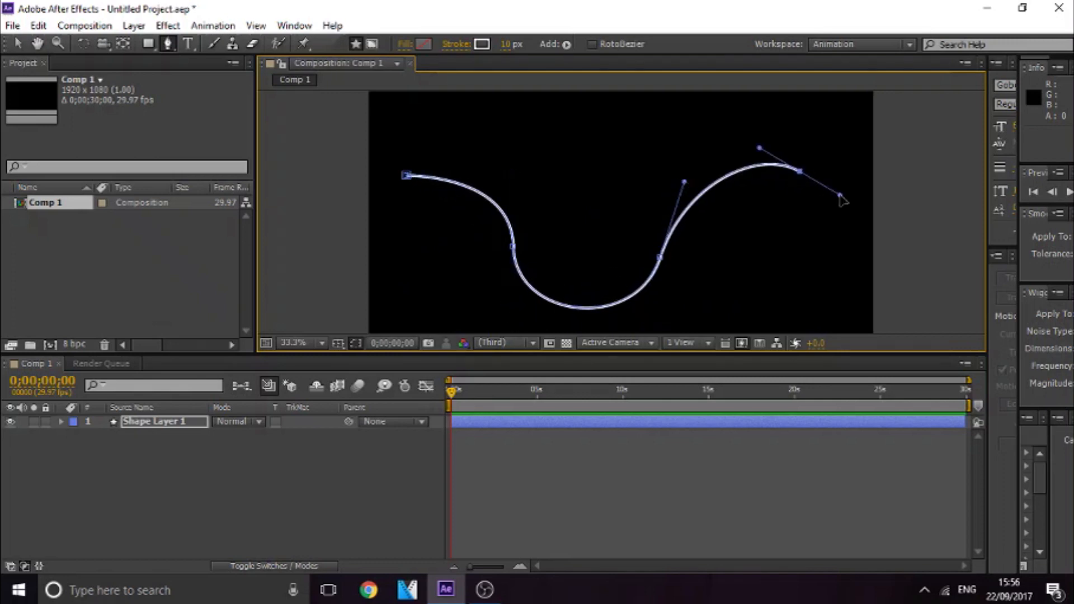
pyautogui.click(17, 44)
pyautogui.click(366, 475)
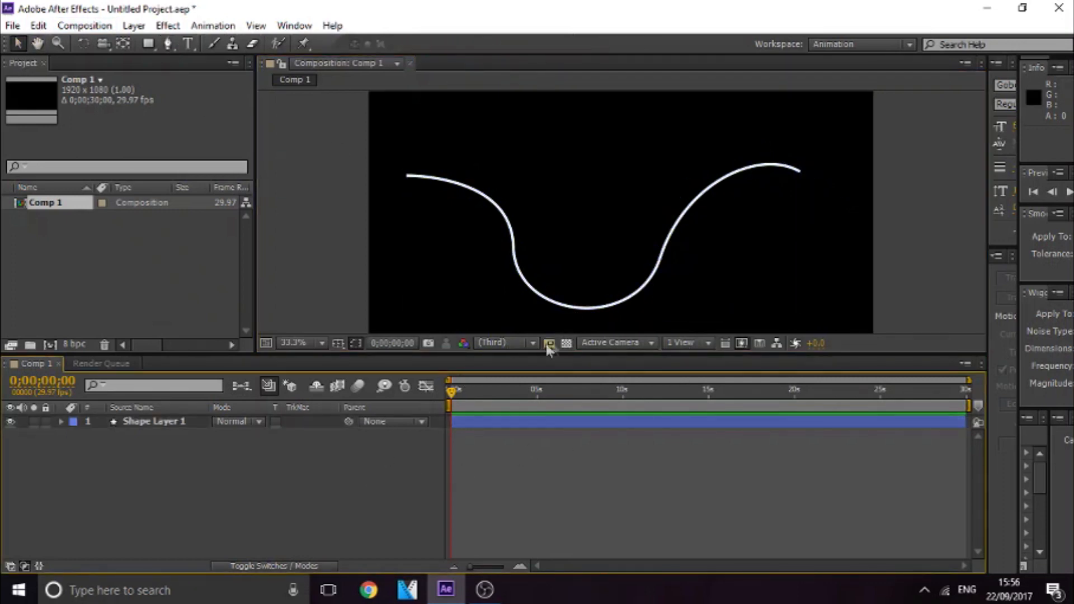
# Step: Add Trim Paths to the shape layer's contents and expand its properties
pyautogui.click(503, 264)
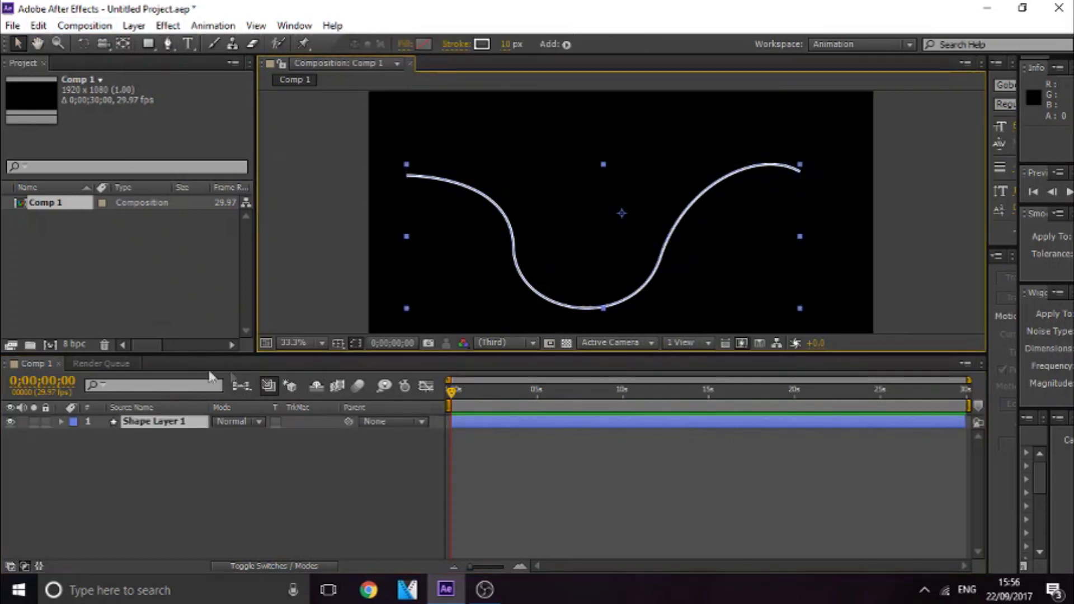
pyautogui.click(62, 421)
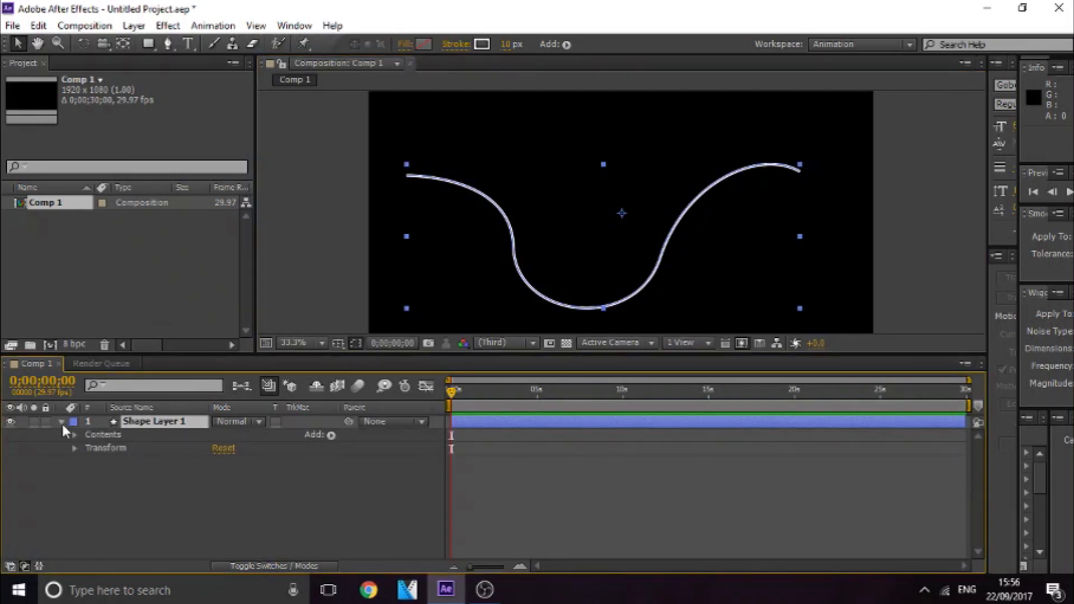
pyautogui.click(330, 435)
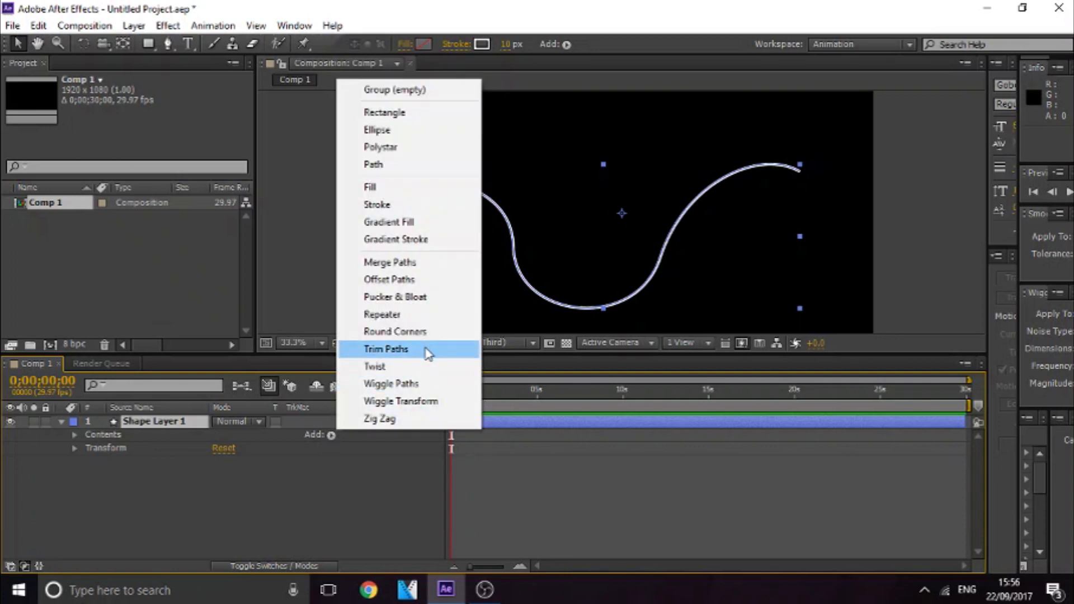
pyautogui.click(426, 348)
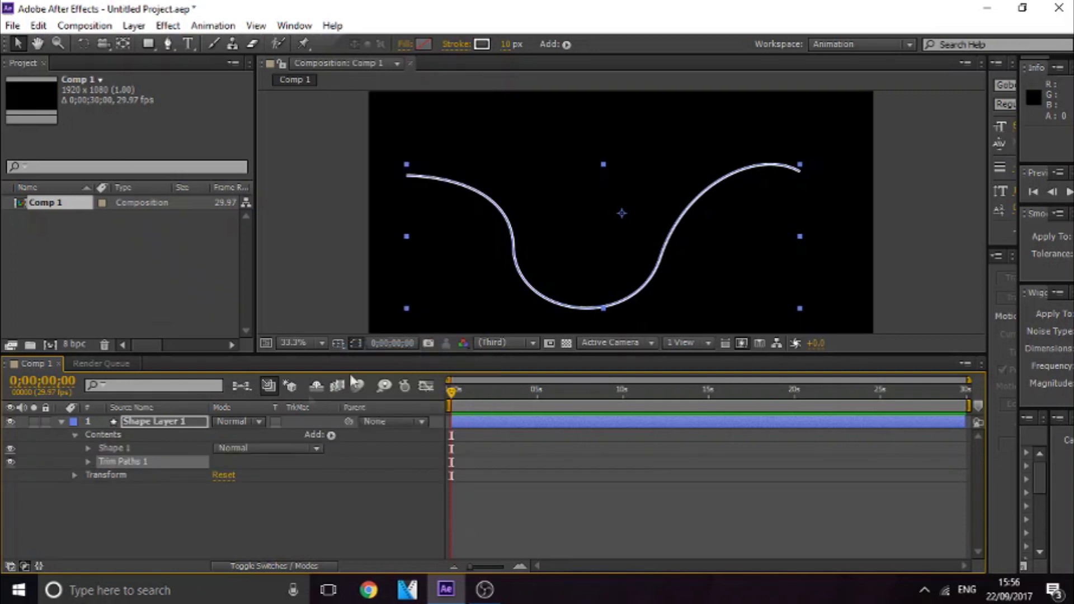
pyautogui.click(88, 462)
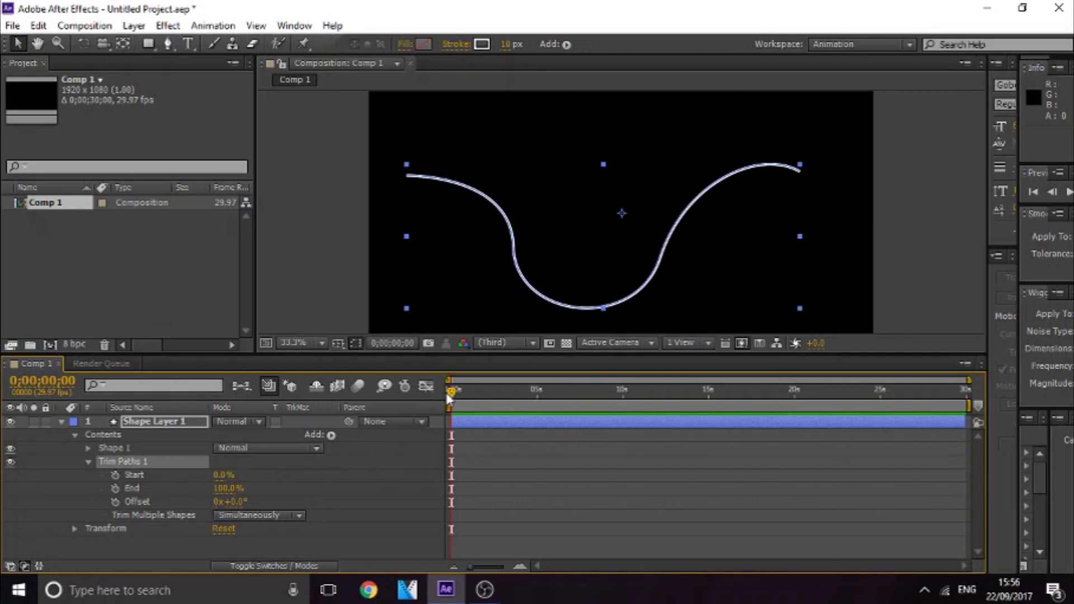
# Step: Animate the Trim Paths Start value from 0% at 0;00;00;00 to 100% at 0;00;01;13
pyautogui.click(115, 475)
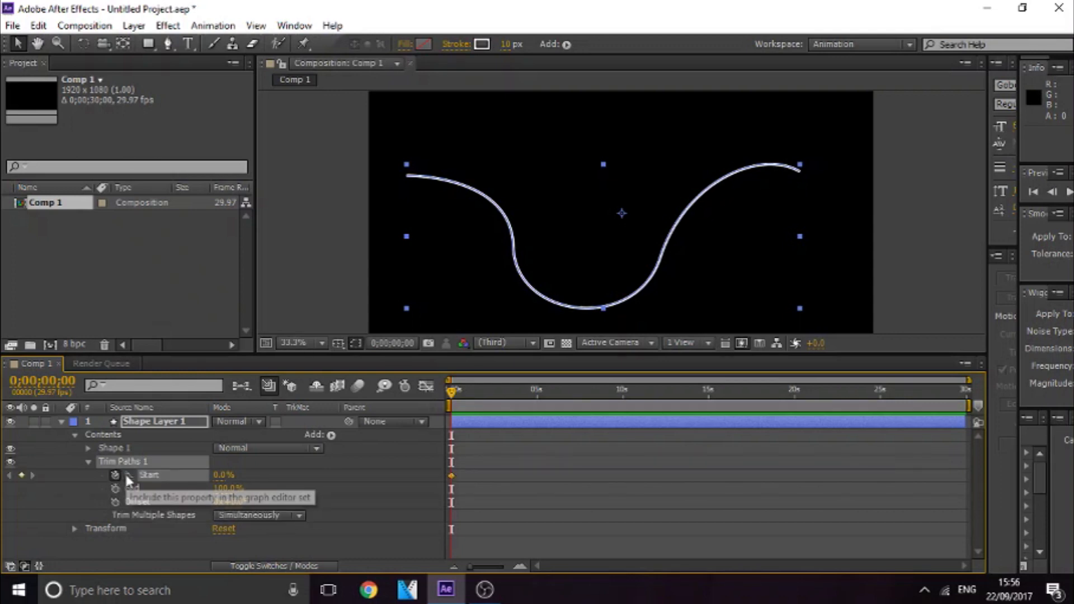
pyautogui.moveTo(452, 391); pyautogui.dragTo(476, 393)
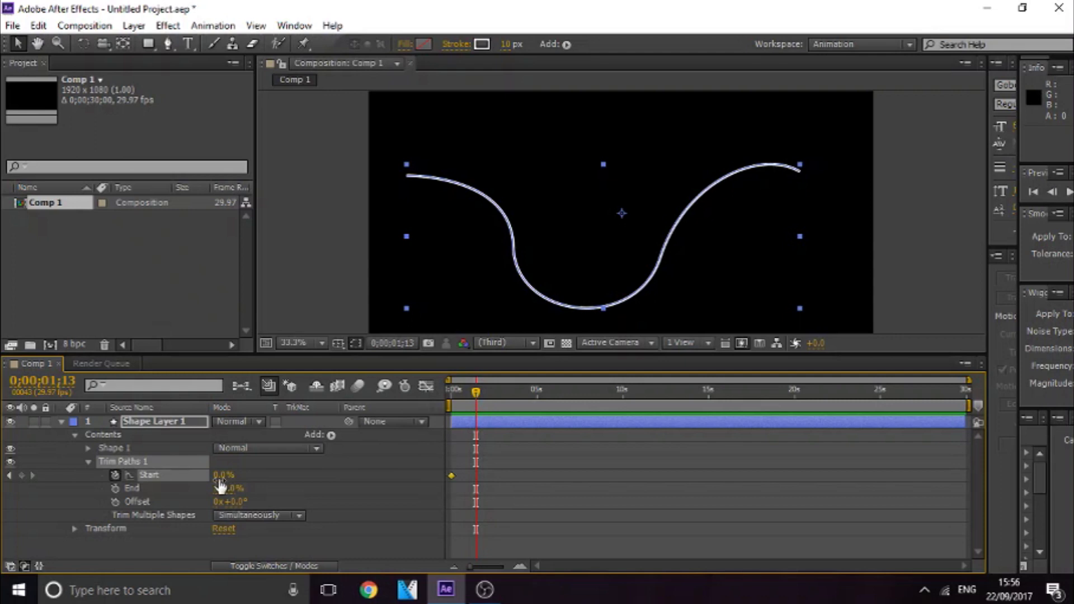
pyautogui.moveTo(221, 481); pyautogui.dragTo(328, 467)
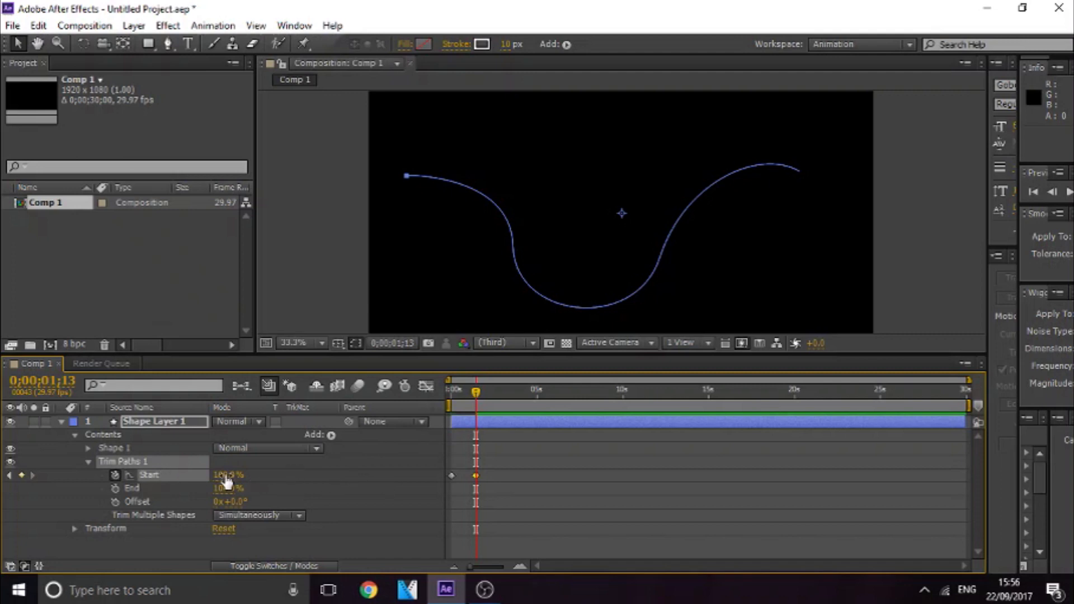
# Step: Shift both Trim Paths Start keyframes about one second later in the timeline
pyautogui.moveTo(475, 394)
pyautogui.mouseDown()
pyautogui.moveTo(438, 401)
pyautogui.moveTo(478, 398)
pyautogui.moveTo(441, 403)
pyautogui.moveTo(478, 405)
pyautogui.moveTo(439, 417)
pyautogui.moveTo(477, 414)
pyautogui.moveTo(468, 422)
pyautogui.moveTo(448, 415)
pyautogui.mouseUp()
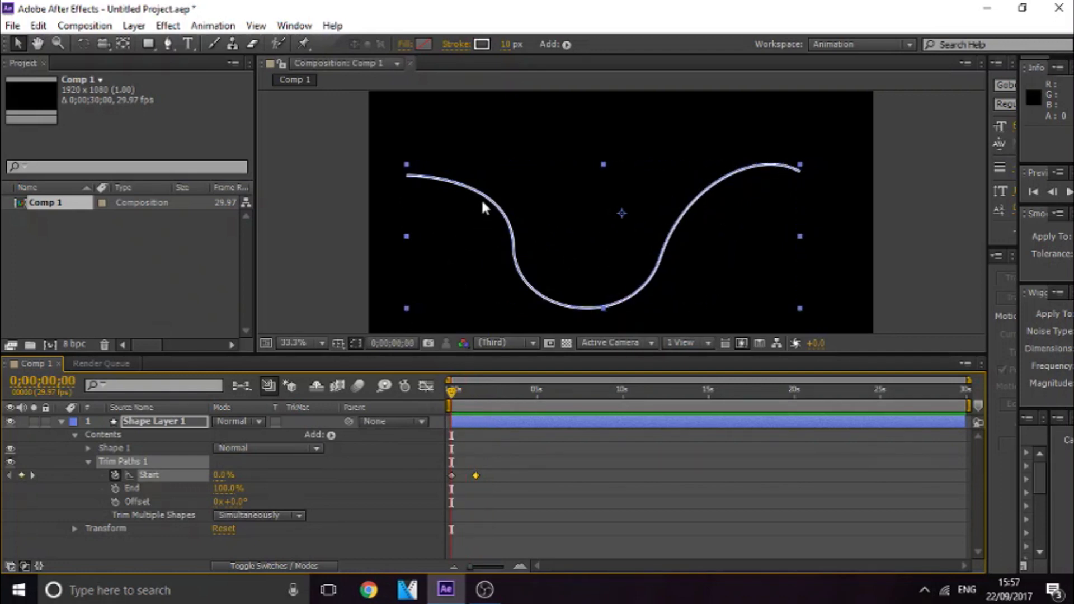
pyautogui.moveTo(452, 475); pyautogui.dragTo(450, 474)
pyautogui.doubleClick(476, 475)
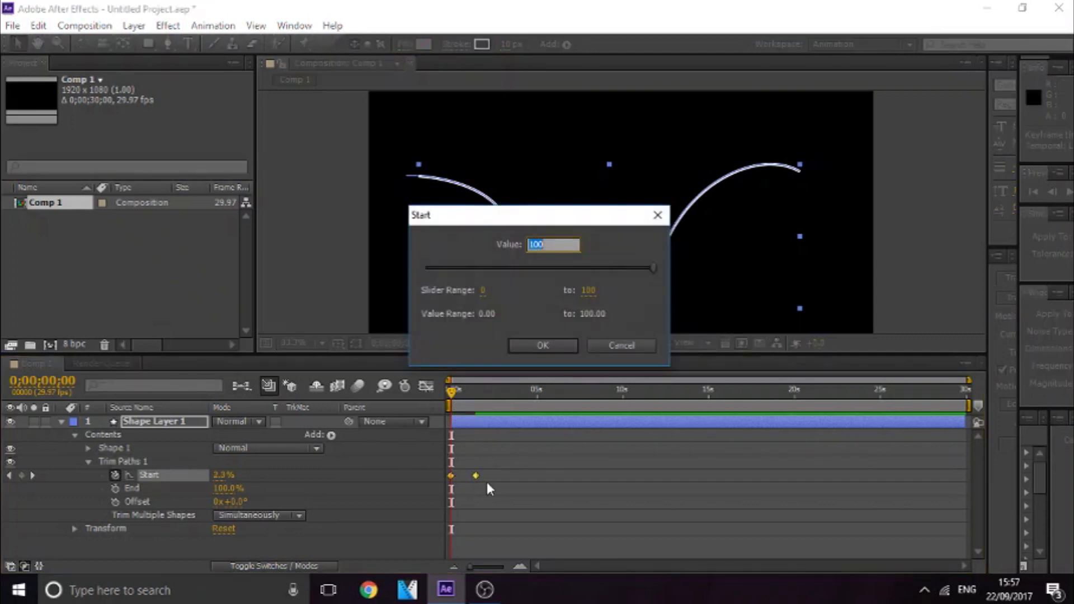
pyautogui.press('Return')
pyautogui.moveTo(475, 476); pyautogui.dragTo(493, 479)
pyautogui.click(464, 442)
# Step: Animate the Trim Paths End value from 100% at 0;00;00;11 to 0% at 0;00;03;00
pyautogui.moveTo(462, 390); pyautogui.dragTo(458, 397)
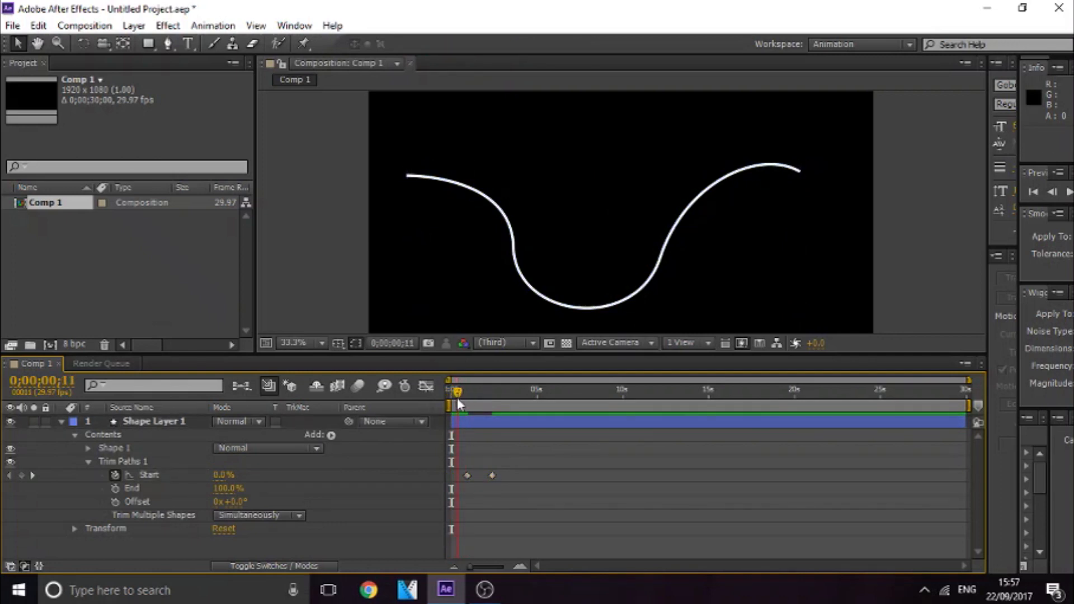
pyautogui.click(115, 487)
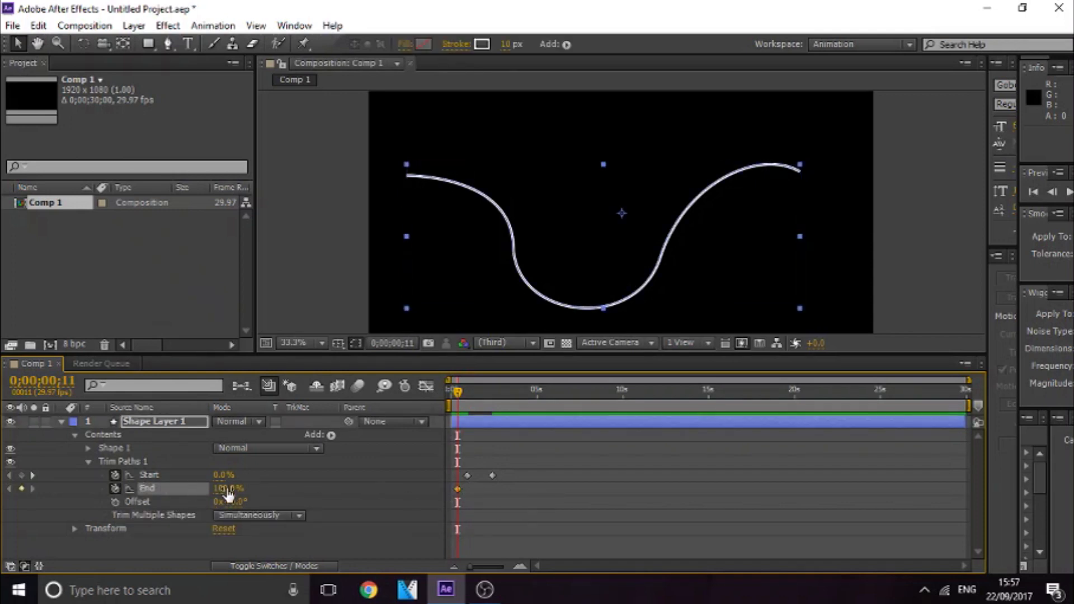
pyautogui.moveTo(458, 395); pyautogui.dragTo(503, 392)
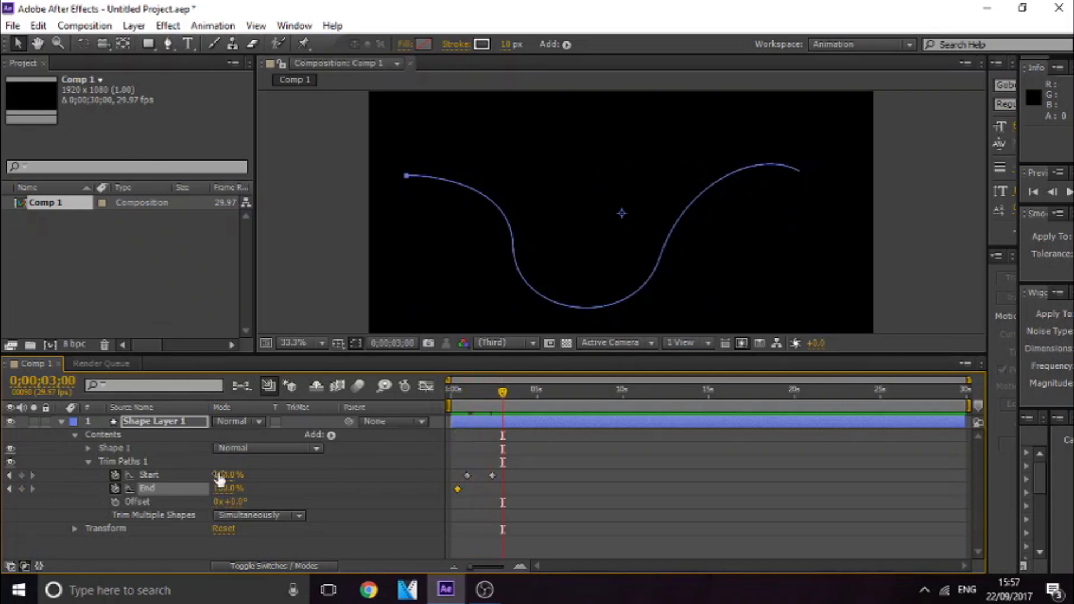
pyautogui.moveTo(226, 490); pyautogui.dragTo(89, 482)
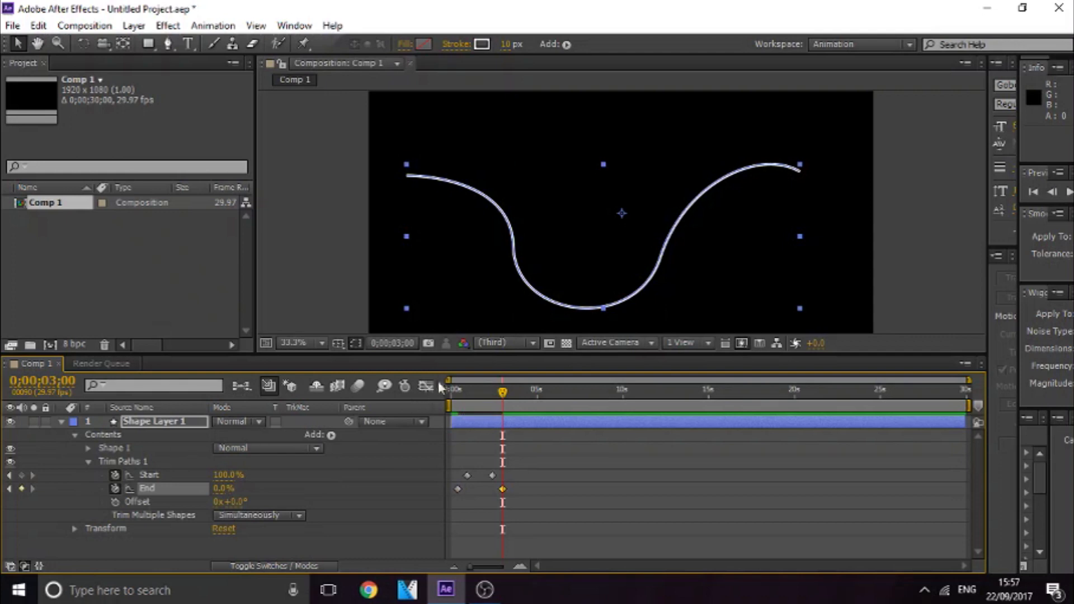
# Step: Move the first End keyframe slightly earlier and the last one to just before the last Start keyframe, checking the line's motion
pyautogui.moveTo(511, 387); pyautogui.dragTo(484, 400)
pyautogui.moveTo(458, 489)
pyautogui.mouseDown()
pyautogui.moveTo(516, 492)
pyautogui.moveTo(454, 489)
pyautogui.mouseUp()
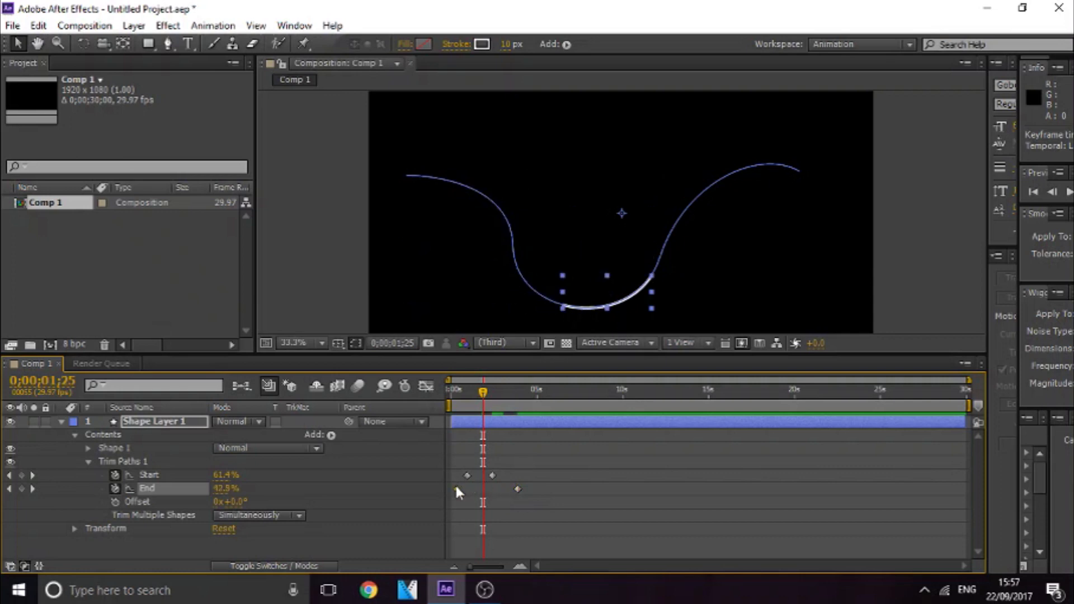
pyautogui.click(501, 489)
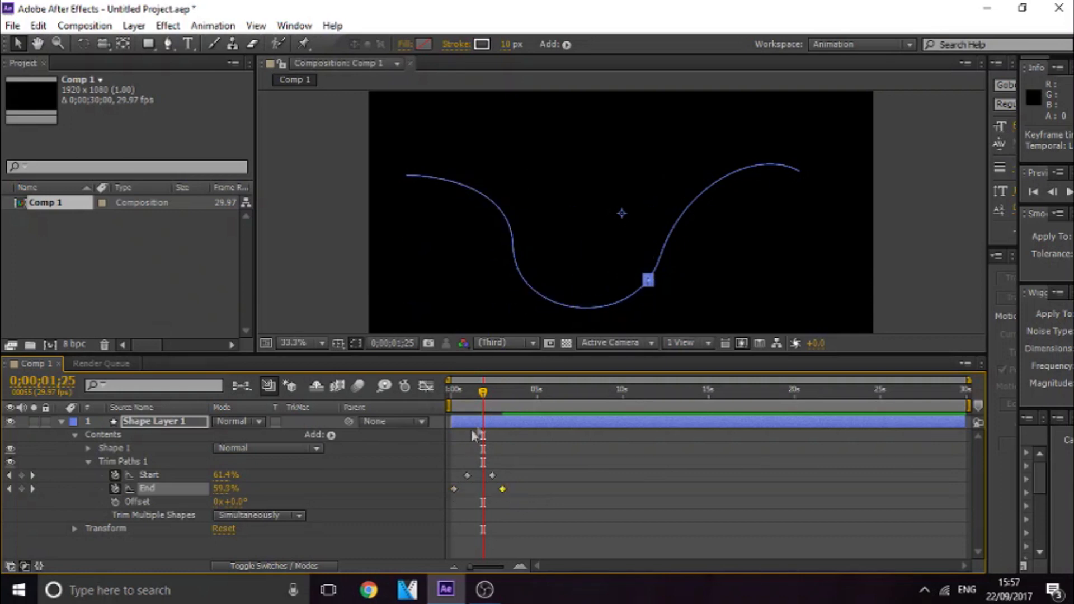
pyautogui.moveTo(485, 402)
pyautogui.mouseDown()
pyautogui.moveTo(457, 408)
pyautogui.moveTo(491, 399)
pyautogui.mouseUp()
pyautogui.moveTo(502, 490); pyautogui.dragTo(488, 490)
pyautogui.moveTo(492, 395)
pyautogui.mouseDown()
pyautogui.moveTo(459, 407)
pyautogui.moveTo(505, 404)
pyautogui.mouseUp()
# Step: Delete all Start and End keyframes of Trim Paths
pyautogui.click(489, 491)
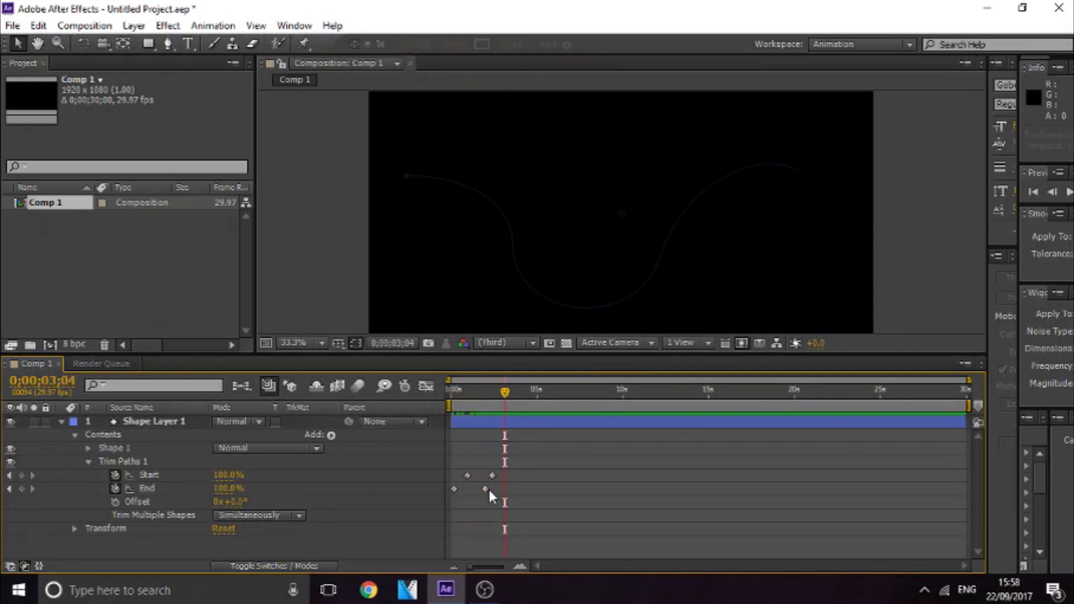
pyautogui.click(485, 489)
pyautogui.press('Delete')
pyautogui.click(492, 475)
pyautogui.press('Delete')
pyautogui.click(471, 473)
pyautogui.click(466, 475)
pyautogui.press('Delete')
pyautogui.click(453, 489)
pyautogui.press('Delete')
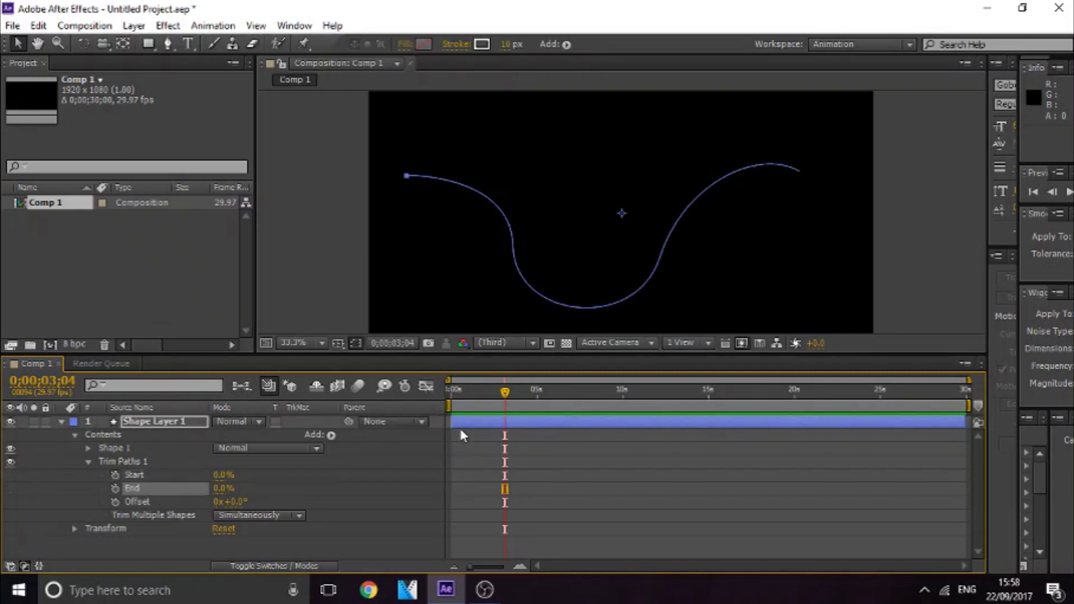
# Step: Animate the Trim Paths Start value from 0% at 0;00;00;29 to 100% at 0;00;02;01
pyautogui.click(470, 459)
pyautogui.click(468, 392)
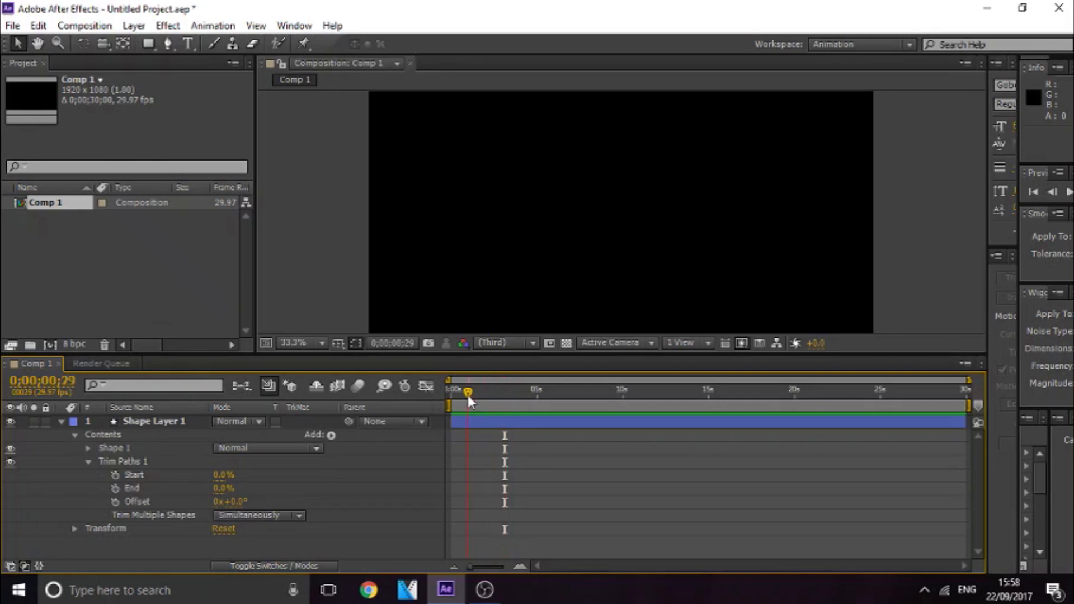
pyautogui.click(115, 475)
pyautogui.moveTo(468, 393); pyautogui.dragTo(486, 394)
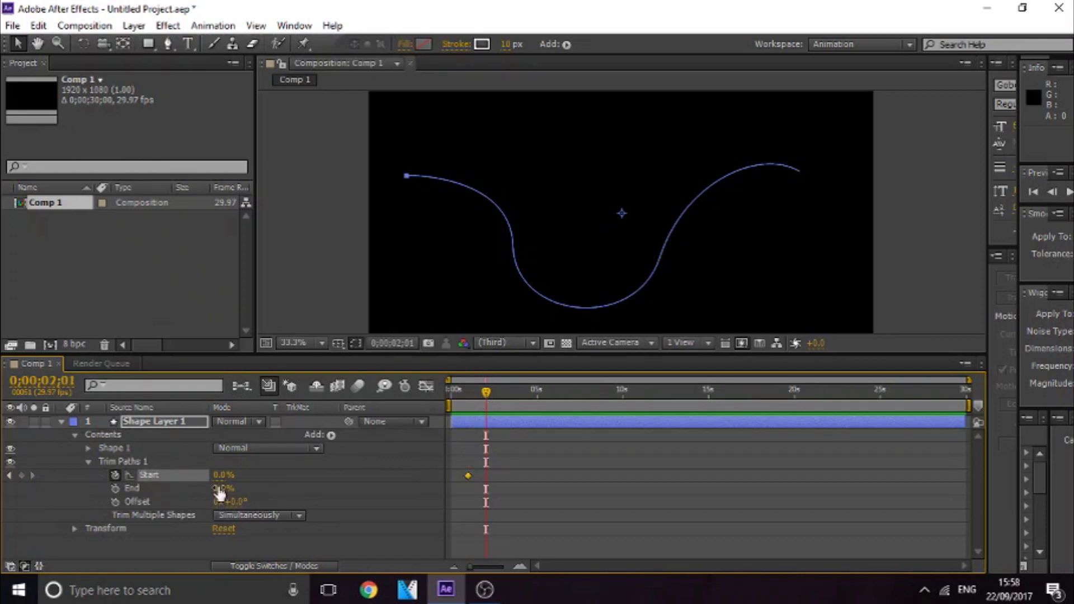
pyautogui.moveTo(219, 480); pyautogui.dragTo(274, 479)
# Step: Animate the Trim Paths End value from 0% at 0;00;00;18 to 100% at 0;00;01;24
pyautogui.moveTo(485, 395)
pyautogui.mouseDown()
pyautogui.moveTo(472, 394)
pyautogui.moveTo(486, 394)
pyautogui.moveTo(478, 417)
pyautogui.moveTo(453, 429)
pyautogui.moveTo(461, 476)
pyautogui.mouseUp()
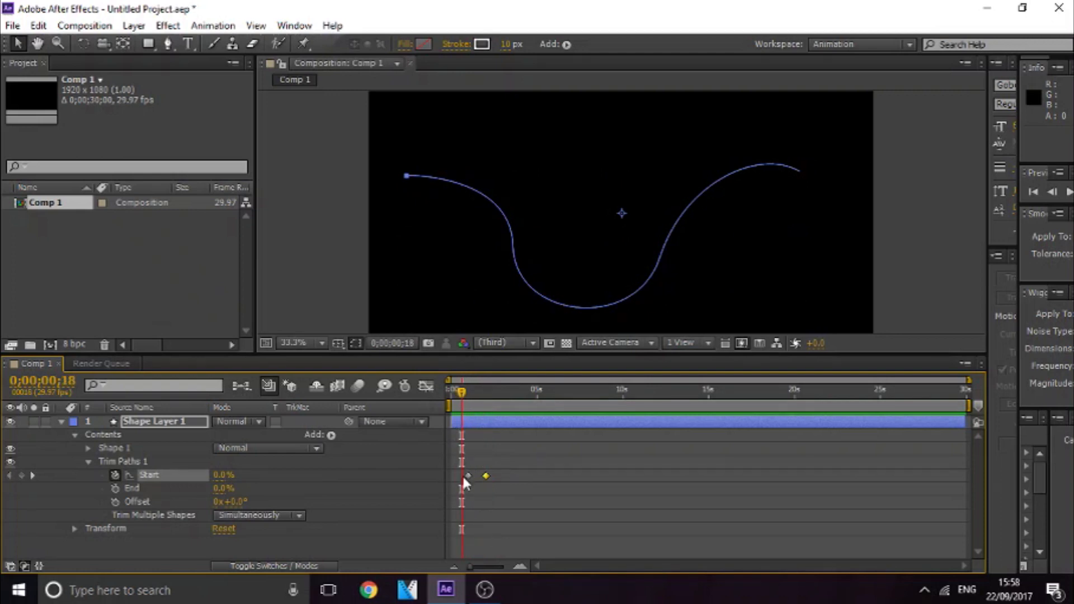
pyautogui.click(463, 479)
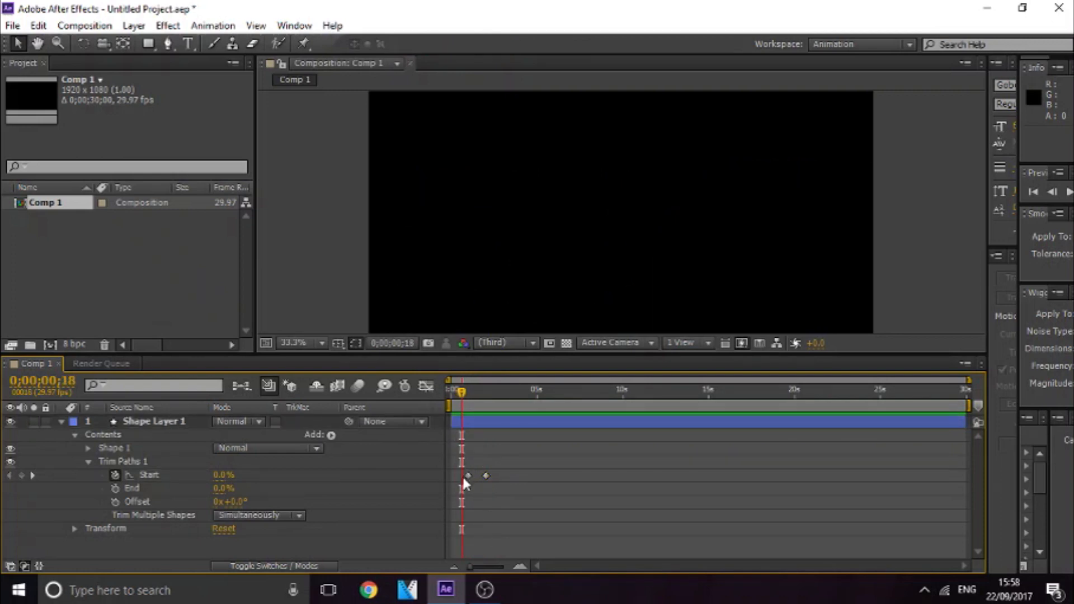
pyautogui.click(115, 489)
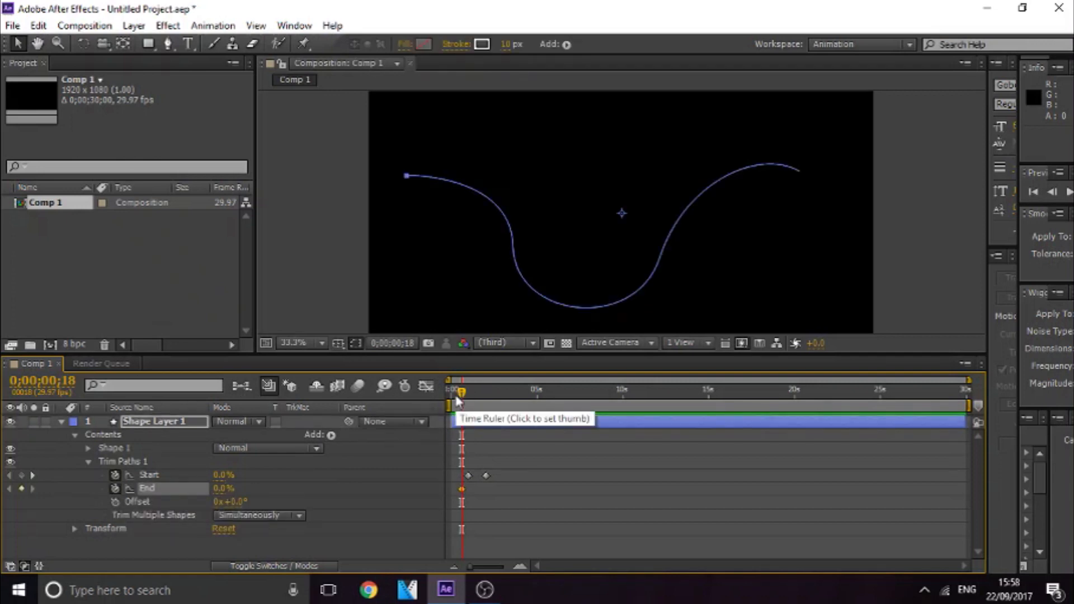
pyautogui.moveTo(460, 394); pyautogui.dragTo(481, 401)
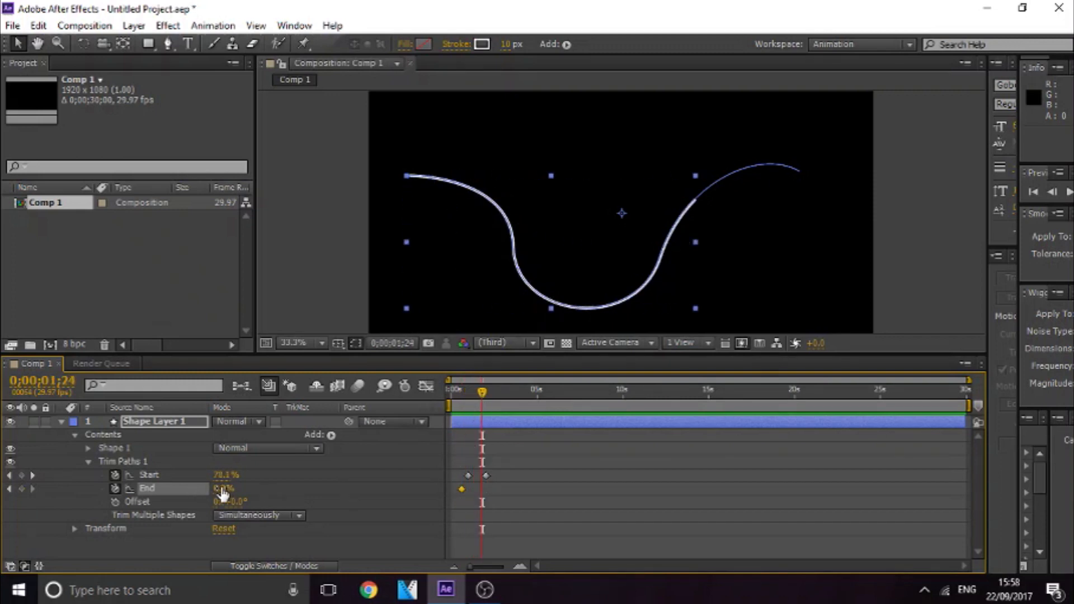
pyautogui.moveTo(223, 492); pyautogui.dragTo(325, 489)
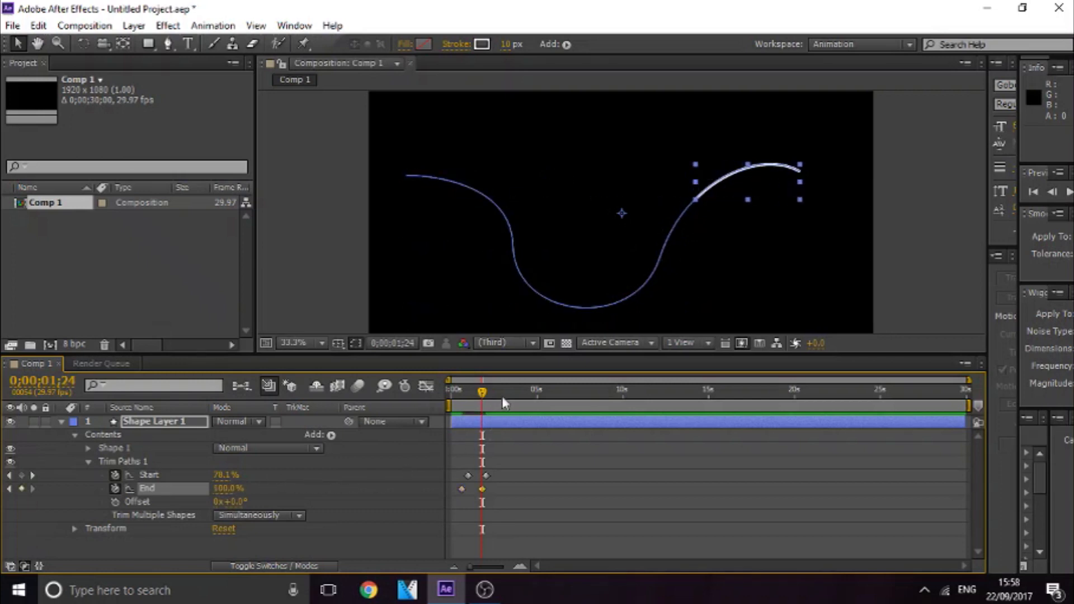
# Step: Play the animation from the beginning to check how the line travels along the path
pyautogui.moveTo(480, 396); pyautogui.dragTo(444, 410)
pyautogui.press('space')
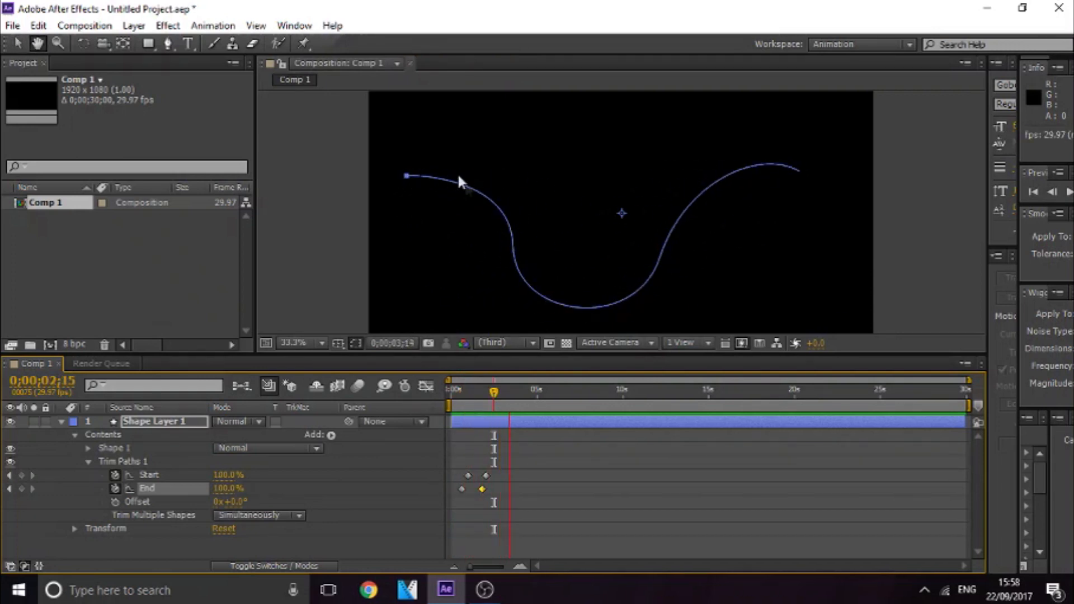
pyautogui.press('space')
pyautogui.moveTo(454, 392); pyautogui.dragTo(443, 396)
pyautogui.press('space')
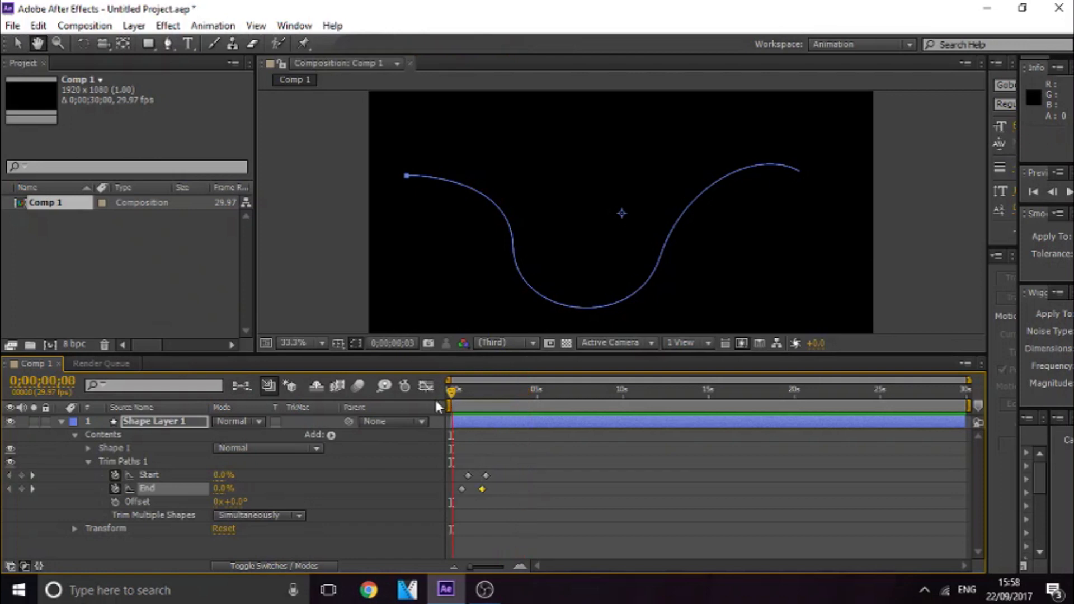
pyautogui.moveTo(466, 390)
pyautogui.mouseDown()
pyautogui.moveTo(457, 394)
pyautogui.moveTo(501, 409)
pyautogui.moveTo(470, 395)
pyautogui.moveTo(445, 408)
pyautogui.mouseUp()
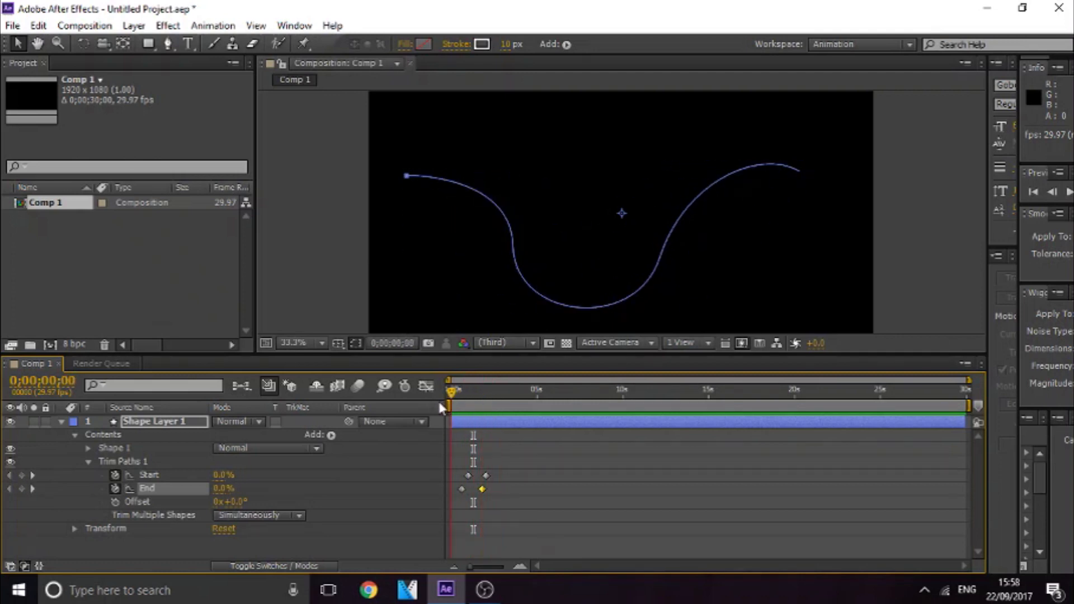
# Step: Collapse Shape Layer 1, move to 0;00;01;11 and apply the Change Color effect to the layer
pyautogui.click(62, 422)
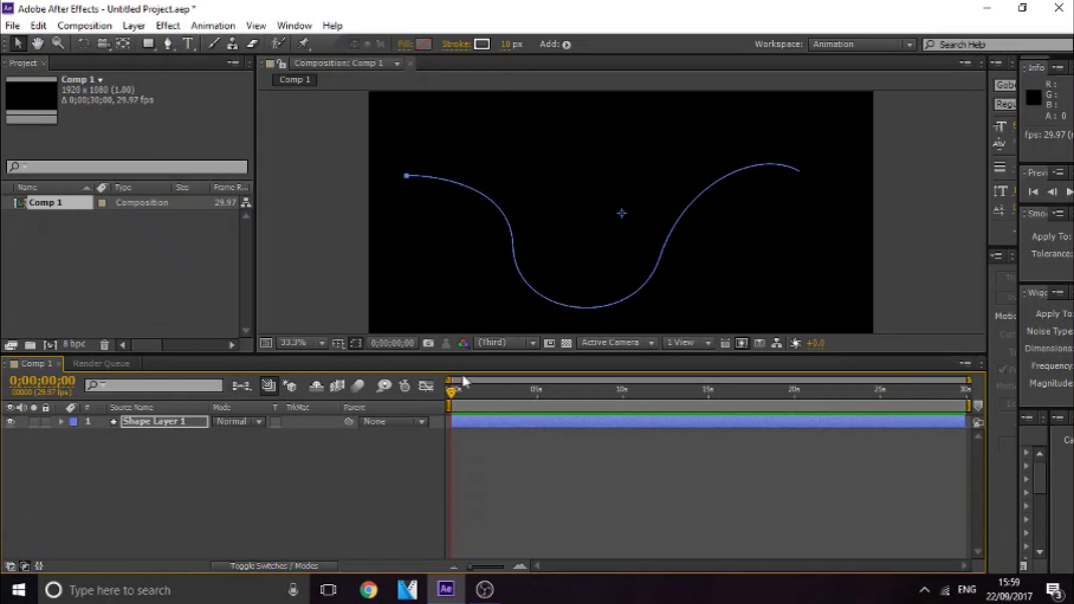
pyautogui.moveTo(454, 393); pyautogui.dragTo(476, 398)
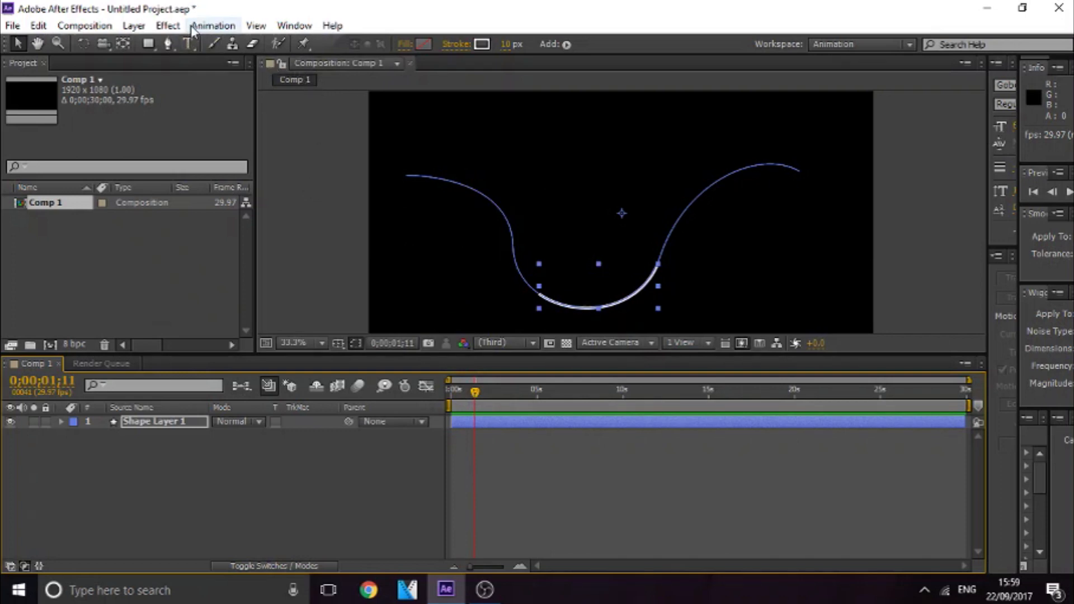
pyautogui.click(167, 25)
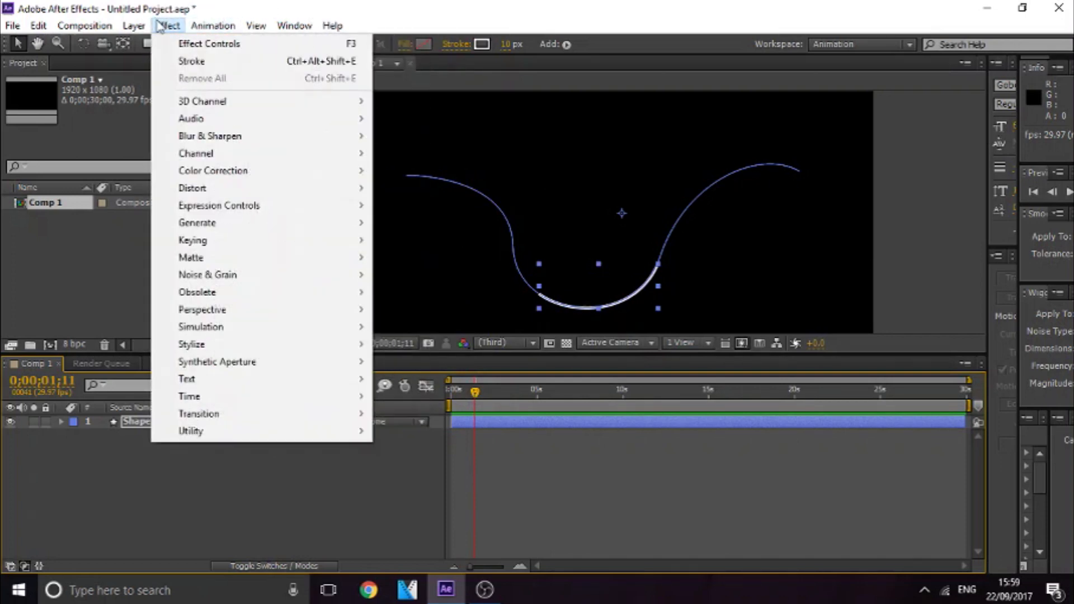
pyautogui.moveTo(270, 175)
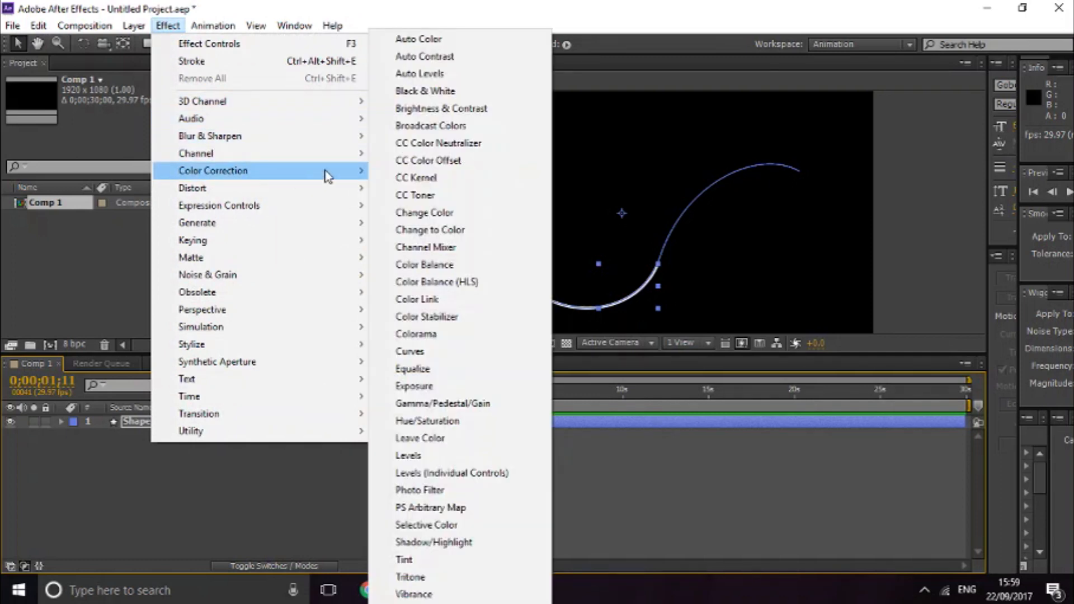
pyautogui.click(442, 213)
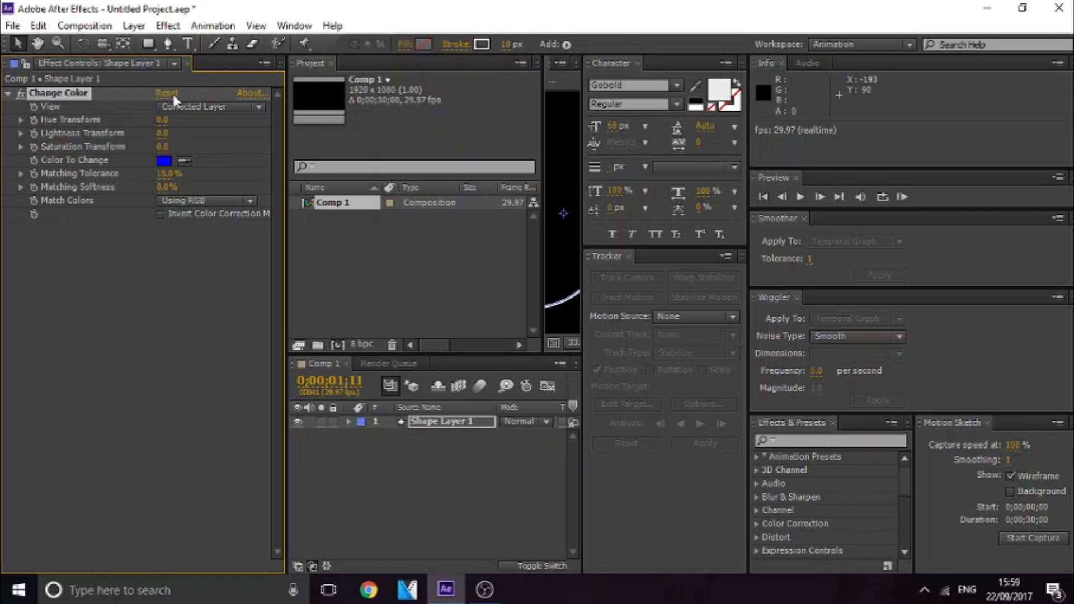
# Step: Close the effect controls and widen the composition view across the workspace
pyautogui.click(187, 63)
pyautogui.click(175, 25)
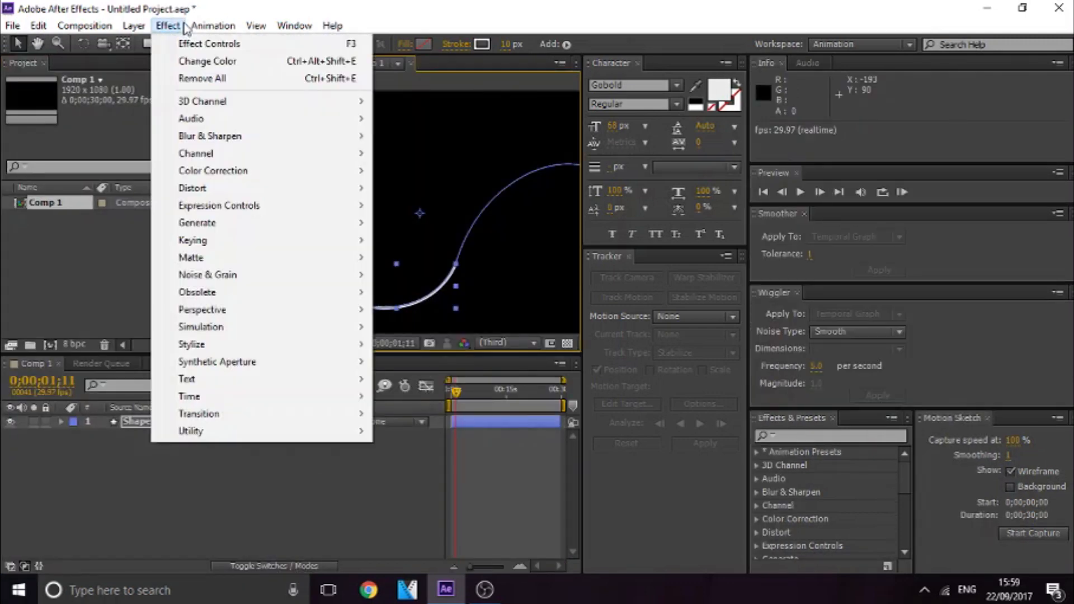
pyautogui.moveTo(227, 175)
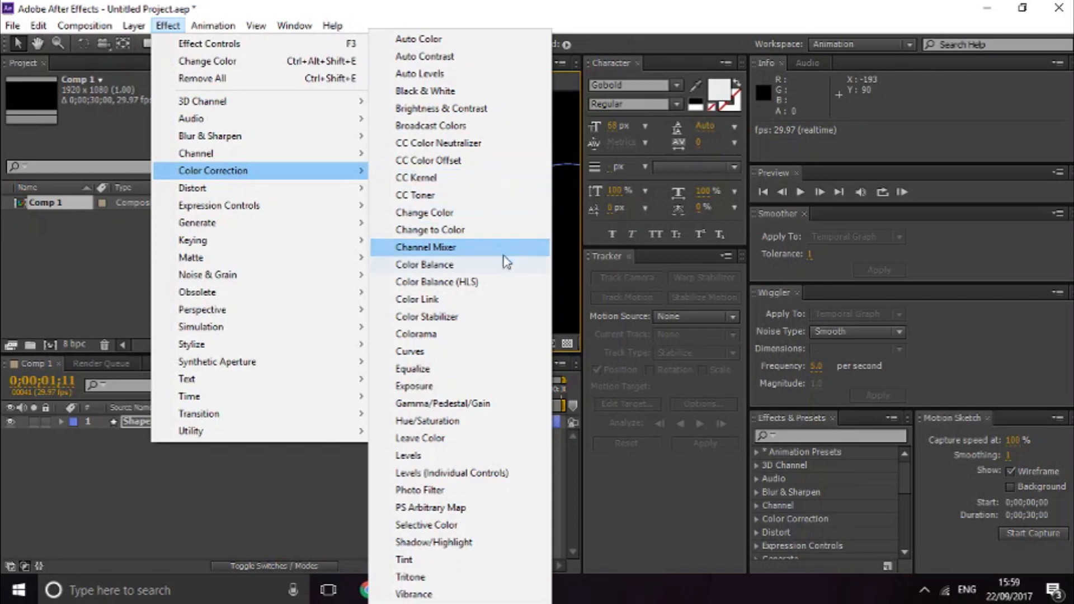
pyautogui.click(170, 486)
pyautogui.click(725, 63)
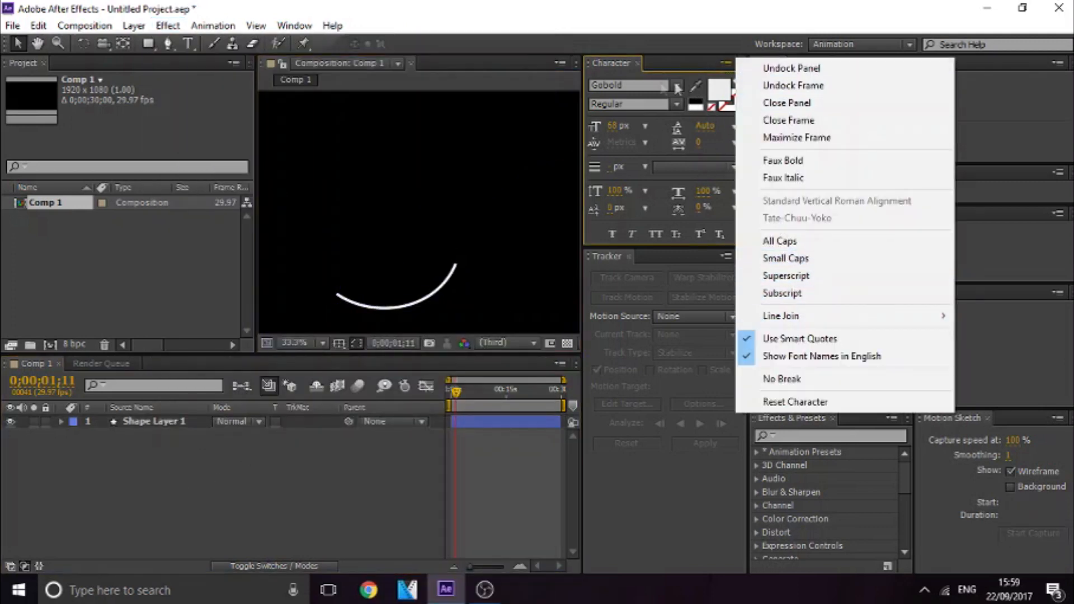
pyautogui.click(641, 73)
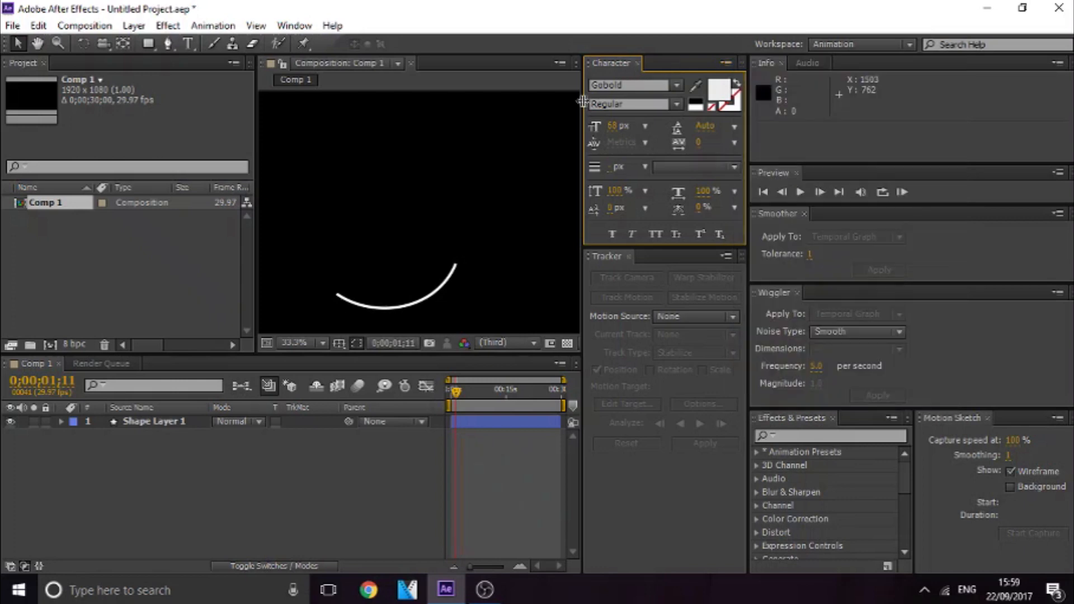
pyautogui.moveTo(583, 101); pyautogui.dragTo(961, 101)
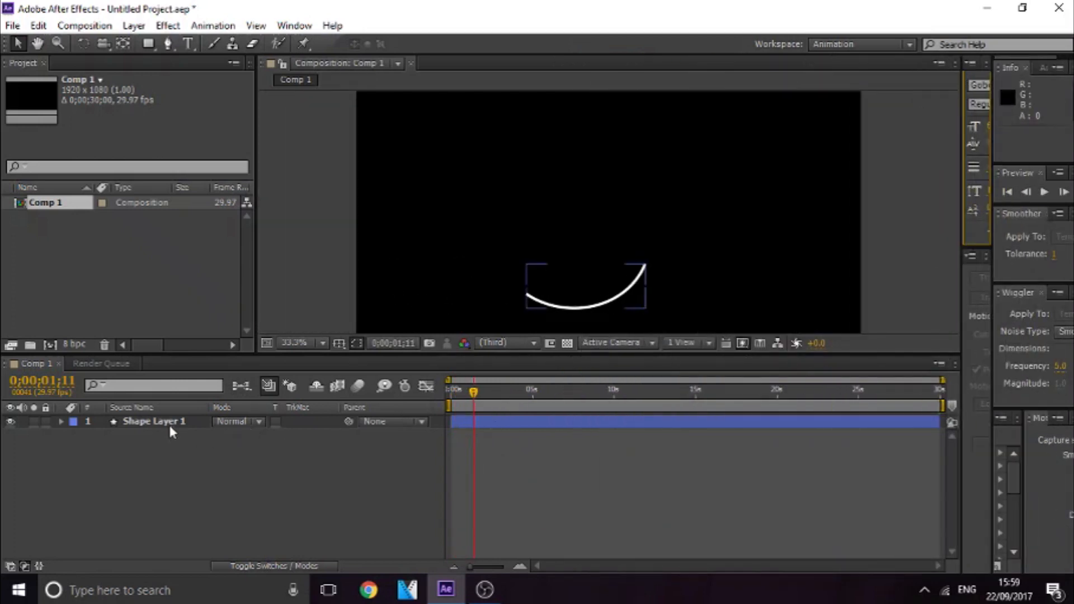
# Step: Set the stroke color of Shape Layer 1 to pure red (FF0000)
pyautogui.rightClick(167, 425)
pyautogui.click(141, 434)
pyautogui.click(144, 424)
pyautogui.click(481, 44)
pyautogui.moveTo(531, 257); pyautogui.dragTo(590, 230)
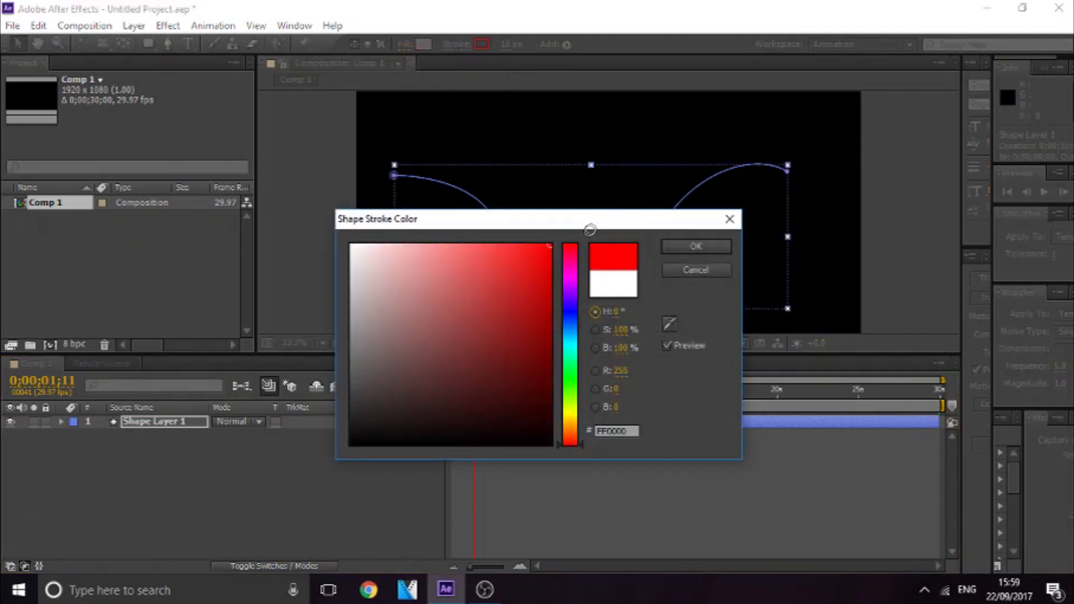
pyautogui.click(680, 246)
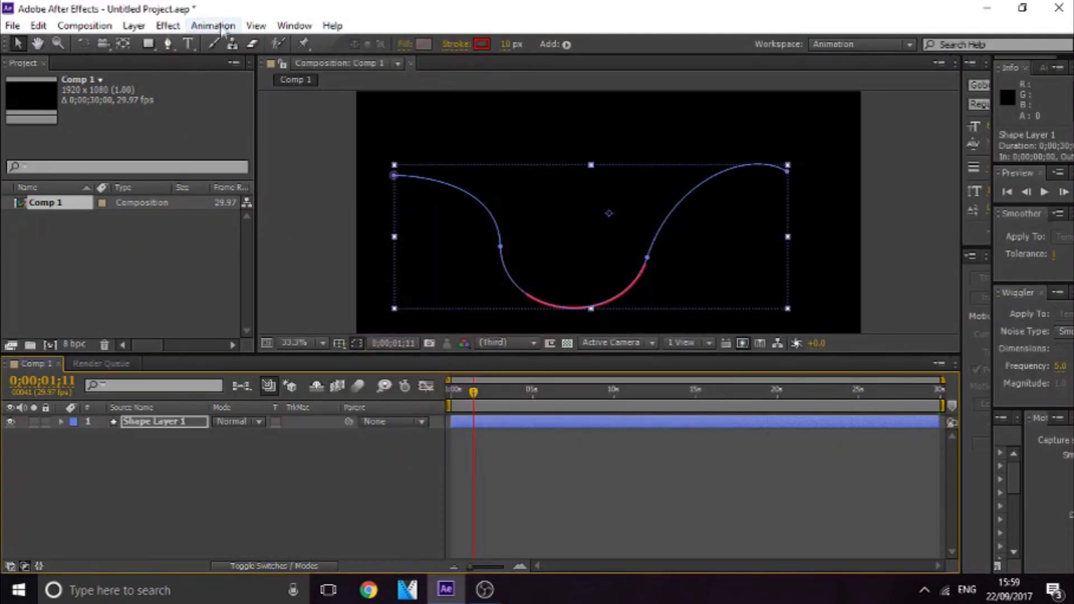
# Step: Apply the Hue/Saturation color correction effect to Shape Layer 1
pyautogui.click(168, 26)
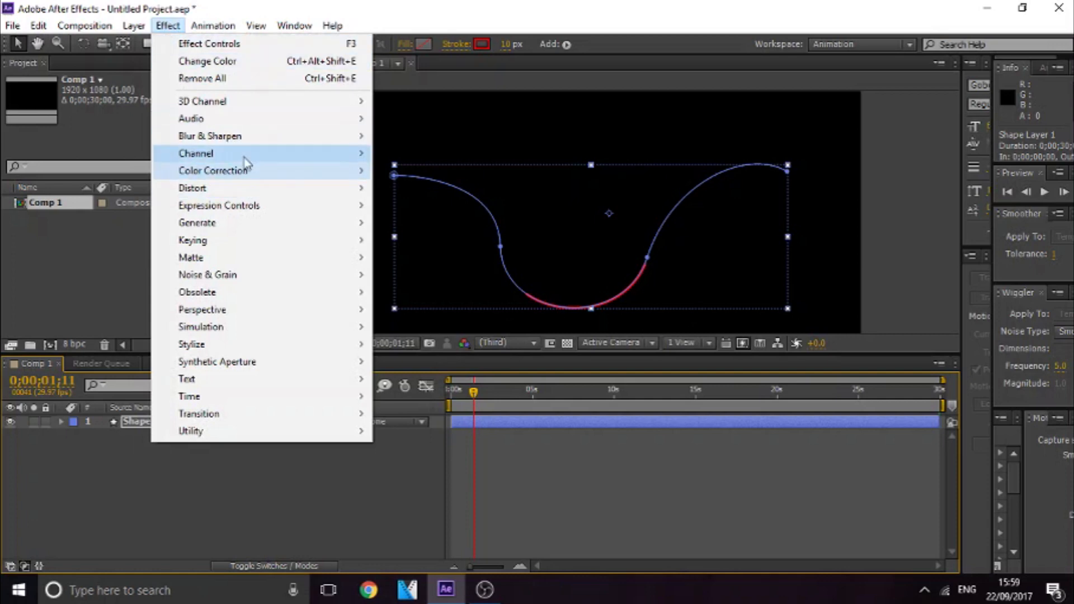
pyautogui.moveTo(244, 170)
pyautogui.click(463, 425)
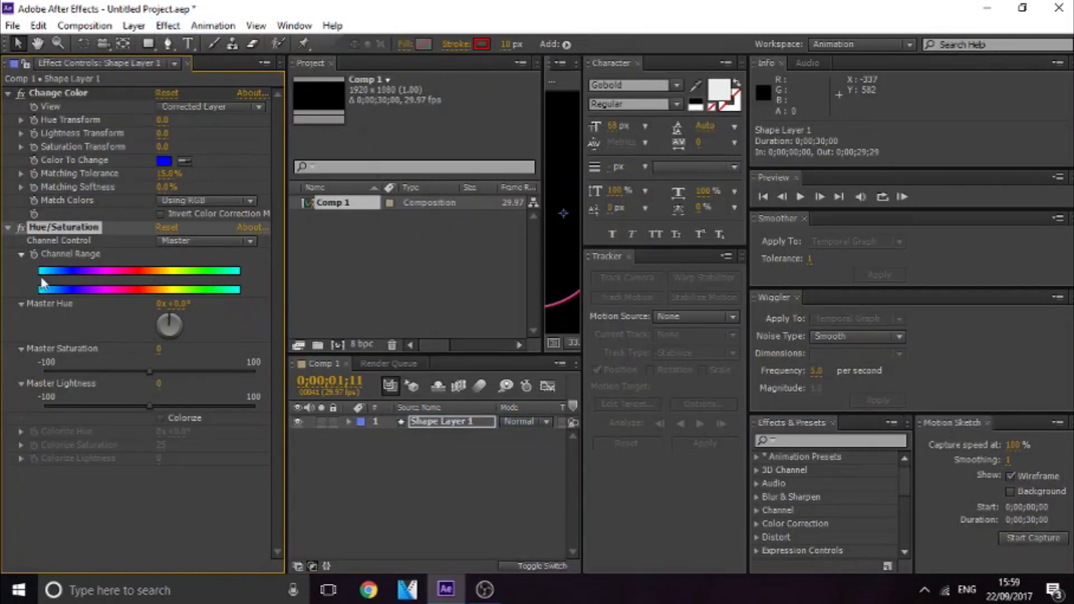
# Step: Close the Character, Tracker and Project panels and widen the composition view beside the effect controls
pyautogui.click(637, 62)
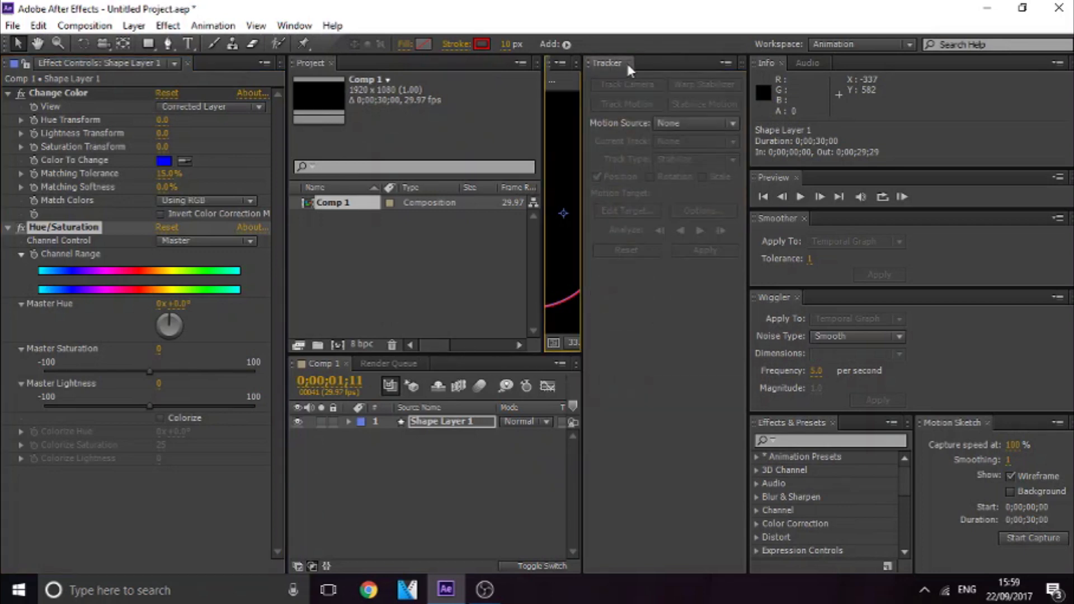
pyautogui.click(626, 63)
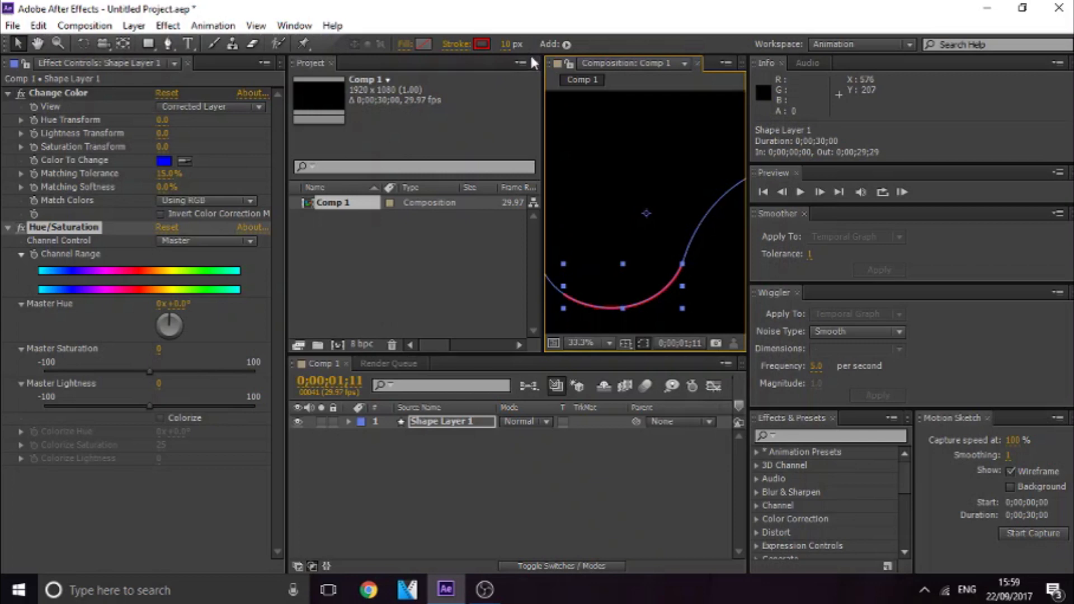
pyautogui.click(331, 63)
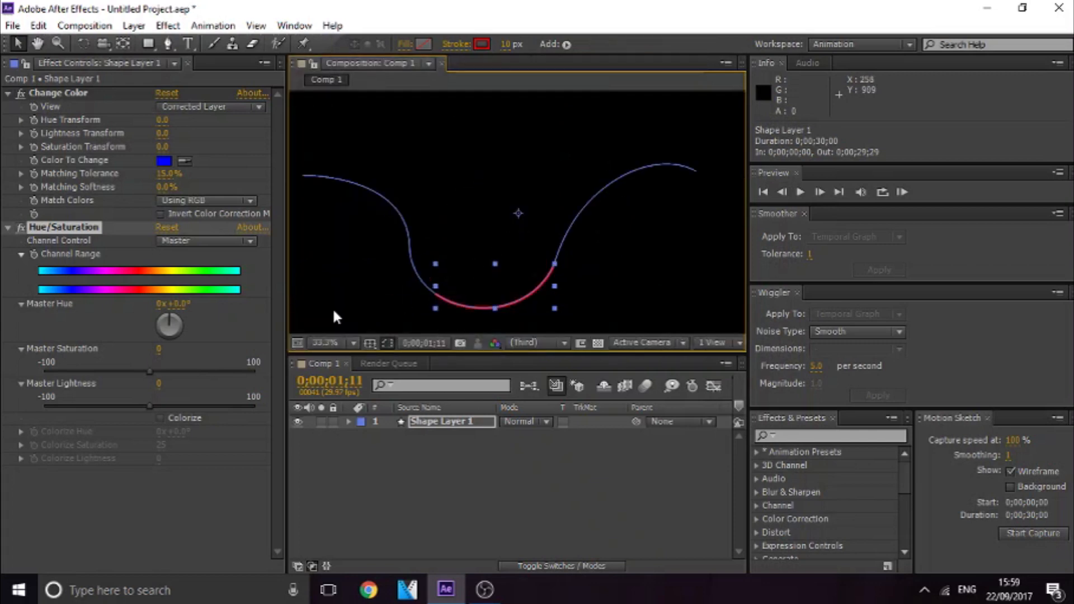
pyautogui.moveTo(744, 270); pyautogui.dragTo(853, 270)
# Step: Keyframe the Hue/Saturation Channel Range at 0;00;00;00, and set Master Hue to 1x+0.0° at 0;00;02;08
pyautogui.moveTo(743, 391); pyautogui.dragTo(737, 392)
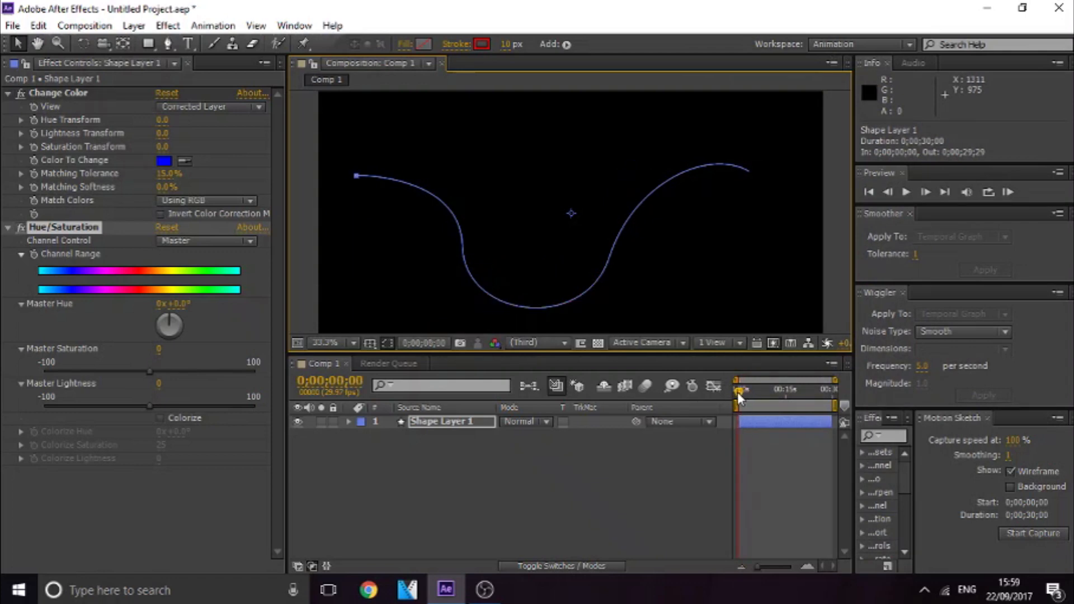
pyautogui.click(34, 253)
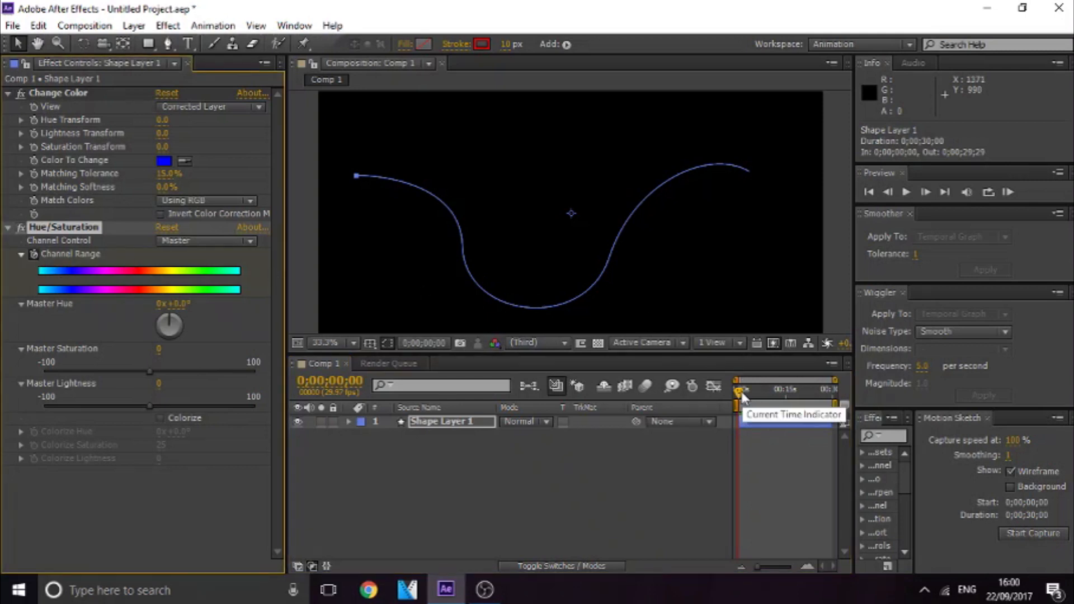
pyautogui.moveTo(743, 394)
pyautogui.mouseDown()
pyautogui.moveTo(811, 403)
pyautogui.moveTo(778, 403)
pyautogui.moveTo(748, 382)
pyautogui.mouseUp()
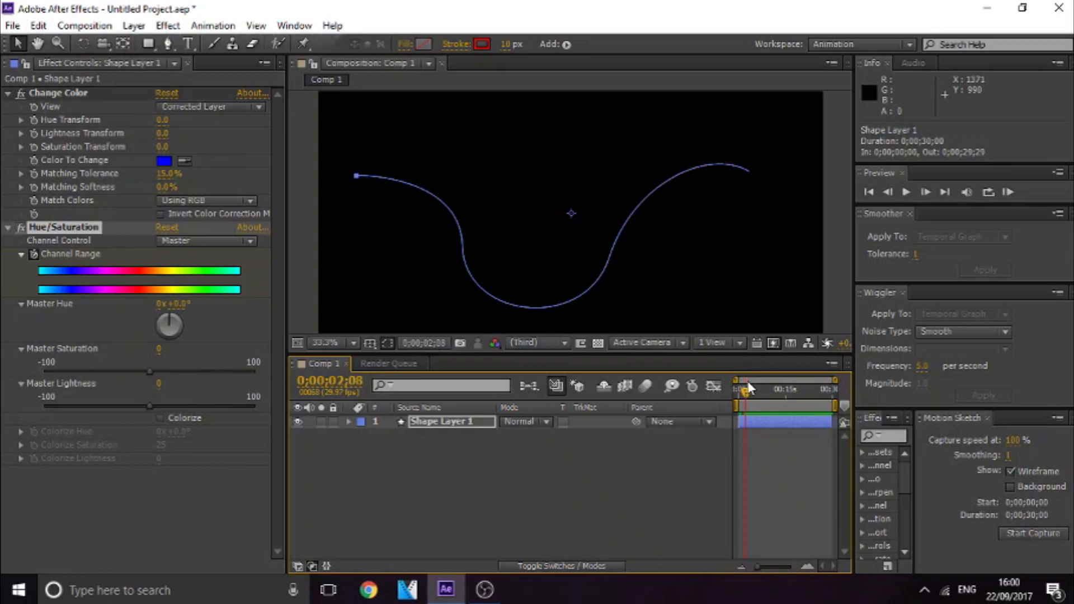
pyautogui.moveTo(169, 311)
pyautogui.mouseDown()
pyautogui.moveTo(184, 328)
pyautogui.moveTo(178, 342)
pyautogui.moveTo(157, 338)
pyautogui.moveTo(147, 320)
pyautogui.moveTo(163, 301)
pyautogui.moveTo(162, 313)
pyautogui.mouseUp()
pyautogui.click(175, 303)
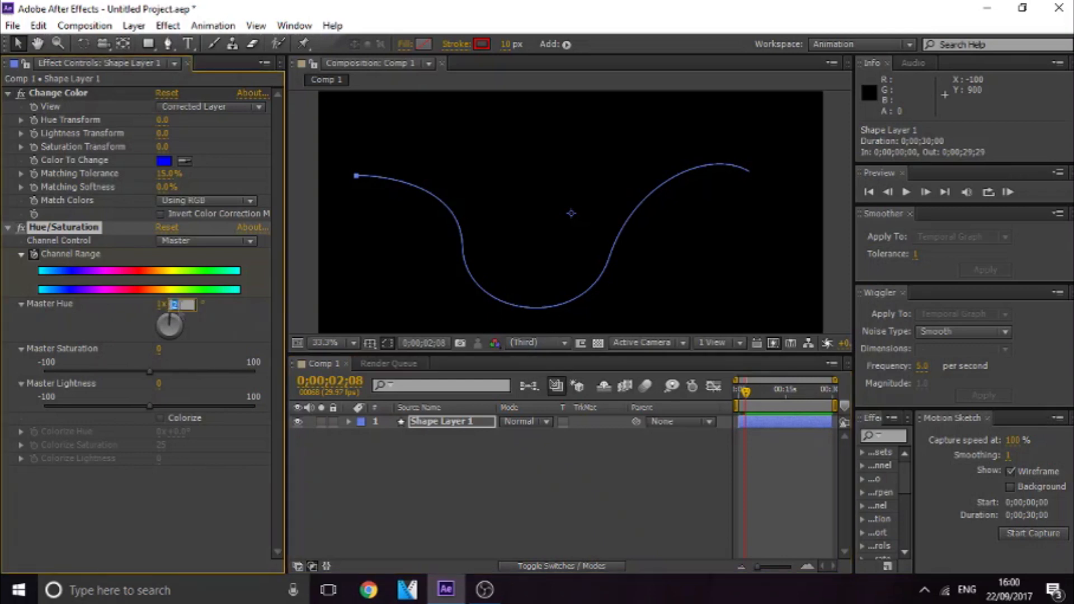
pyautogui.write('0')
pyautogui.press('Return')
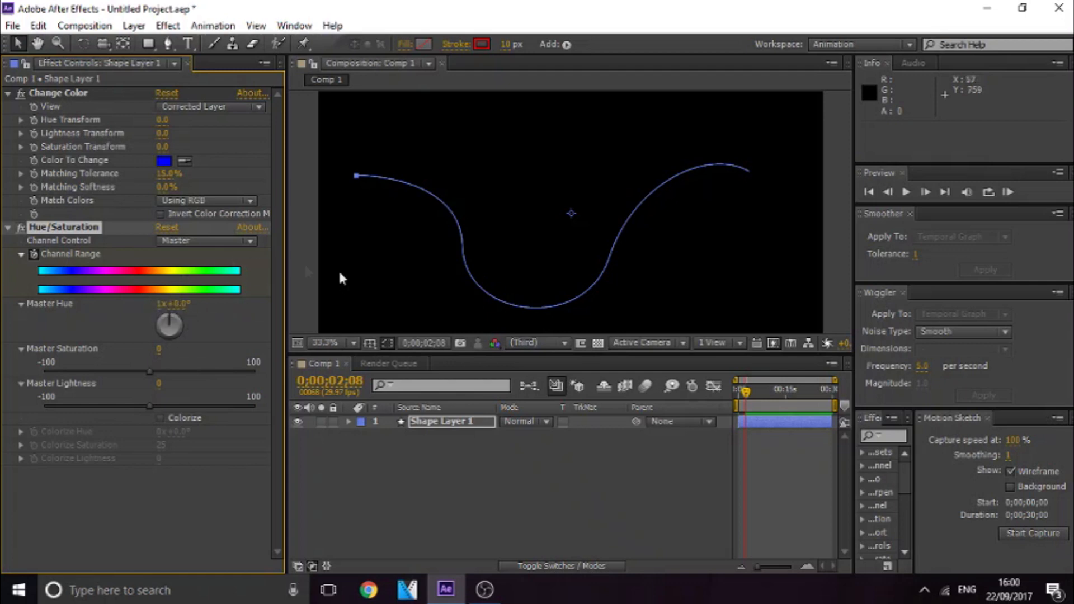
# Step: Play the animation from the beginning to check the line's color change along the path
pyautogui.moveTo(744, 394); pyautogui.dragTo(729, 390)
pyautogui.press('space')
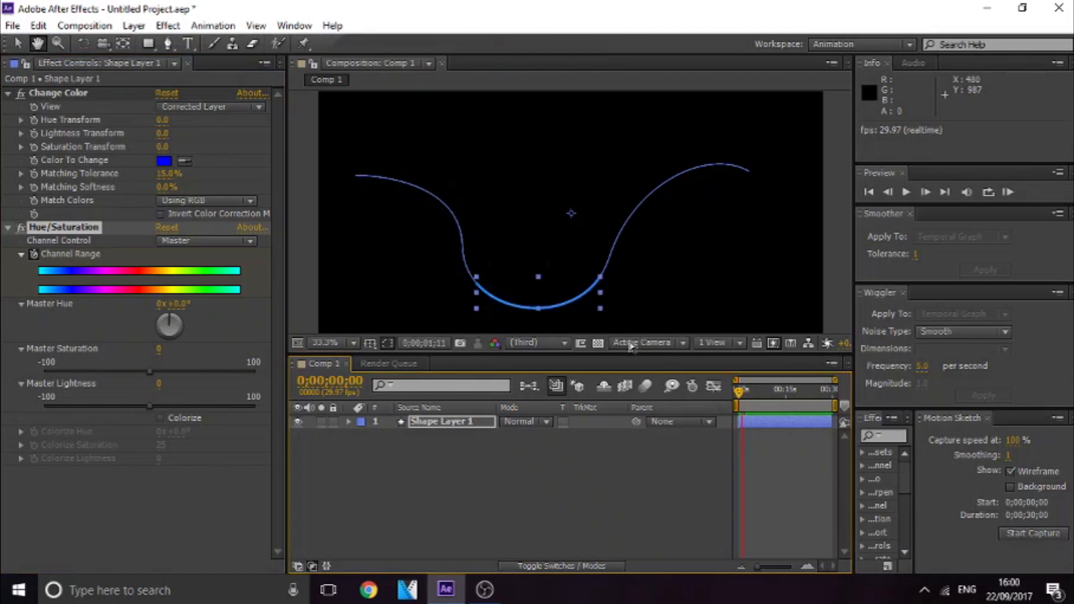
pyautogui.click(746, 393)
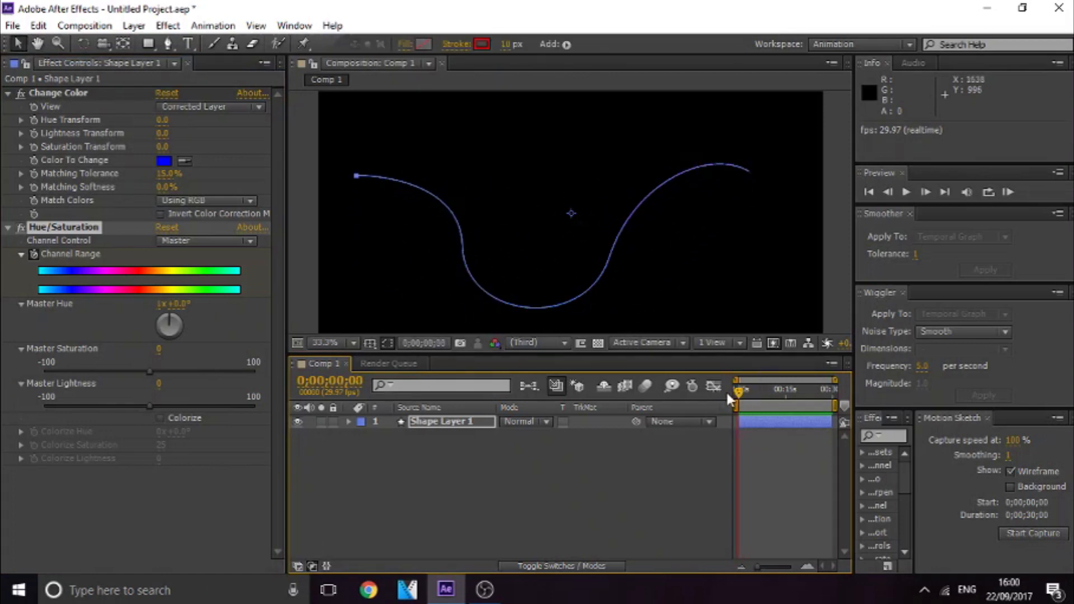
pyautogui.press('space')
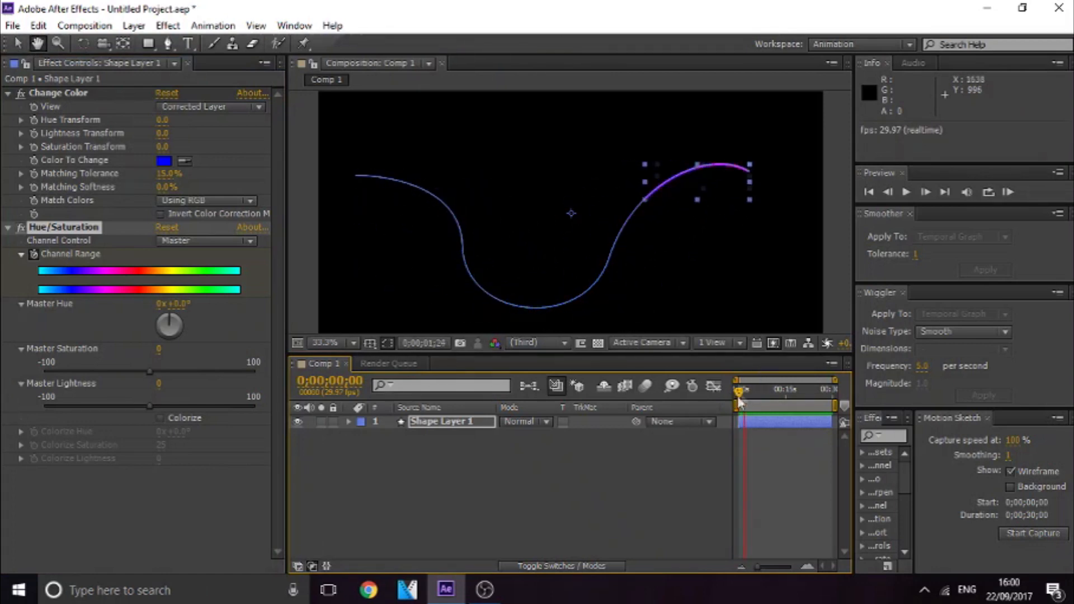
# Step: Replay the line animation from 0;00;00;00 to review how its color changes along the curve
pyautogui.press('space')
pyautogui.moveTo(748, 397); pyautogui.dragTo(735, 397)
pyautogui.press('space')
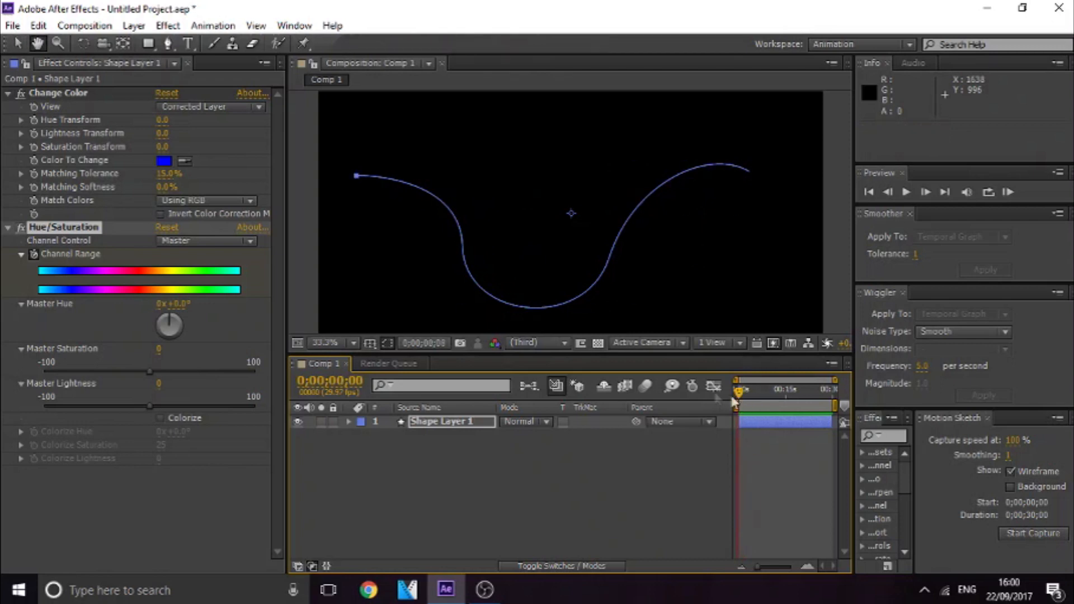
pyautogui.press('space')
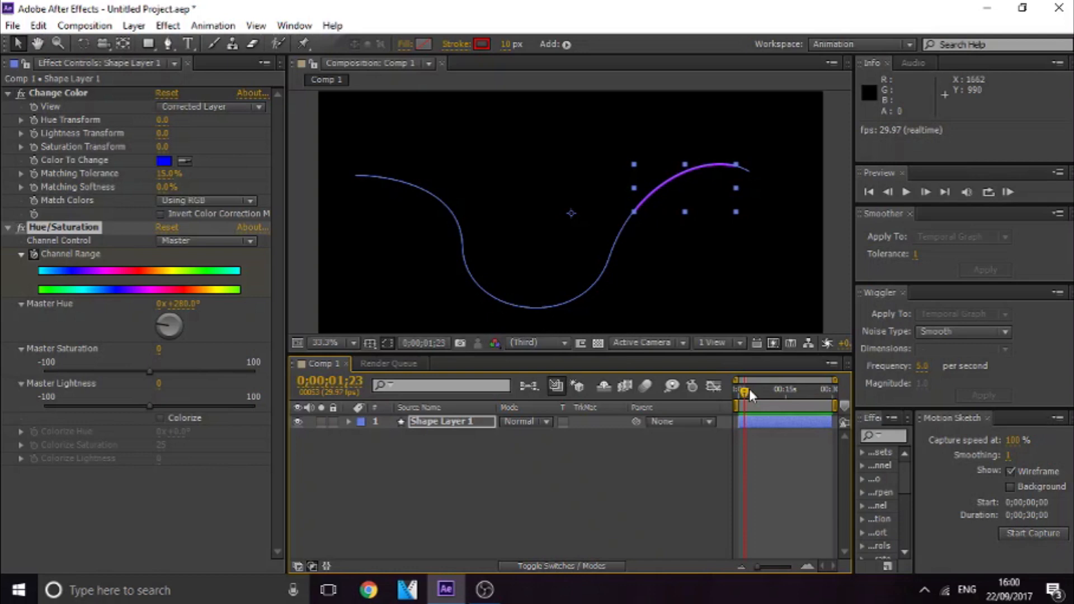
# Step: Widen the Composition and Timeline panels by narrowing the neighbouring Info, Preview and Effects & Presets panel group
pyautogui.click(859, 437)
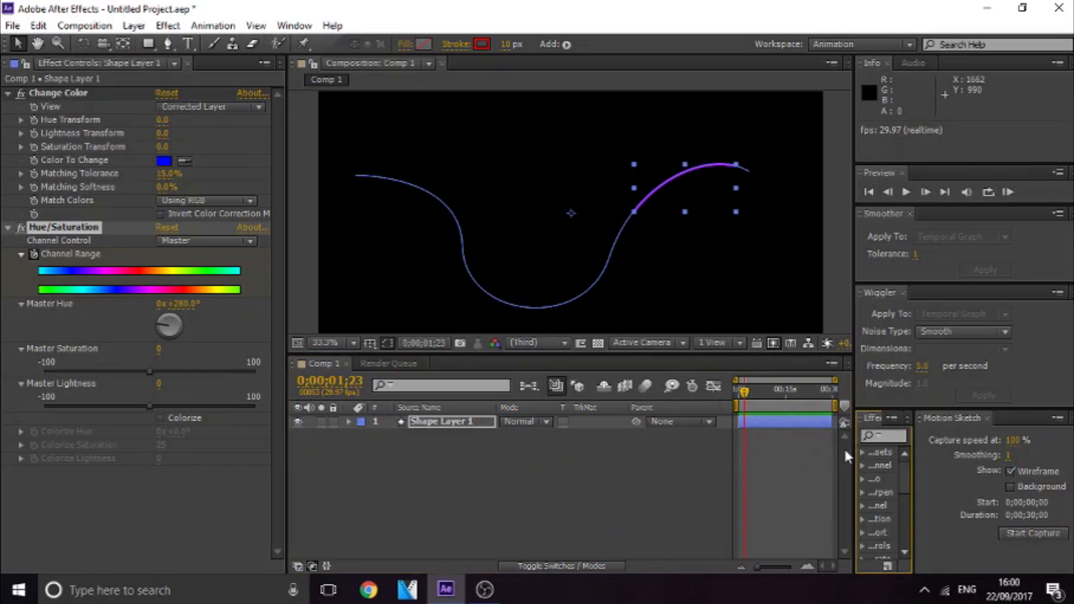
pyautogui.moveTo(851, 444); pyautogui.dragTo(943, 443)
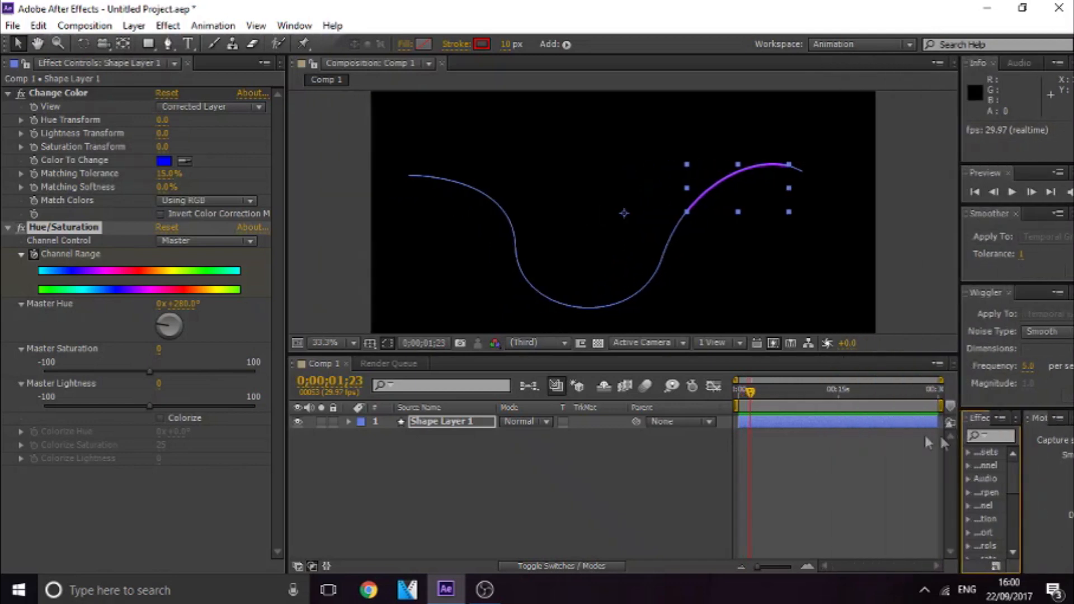
pyautogui.press('space')
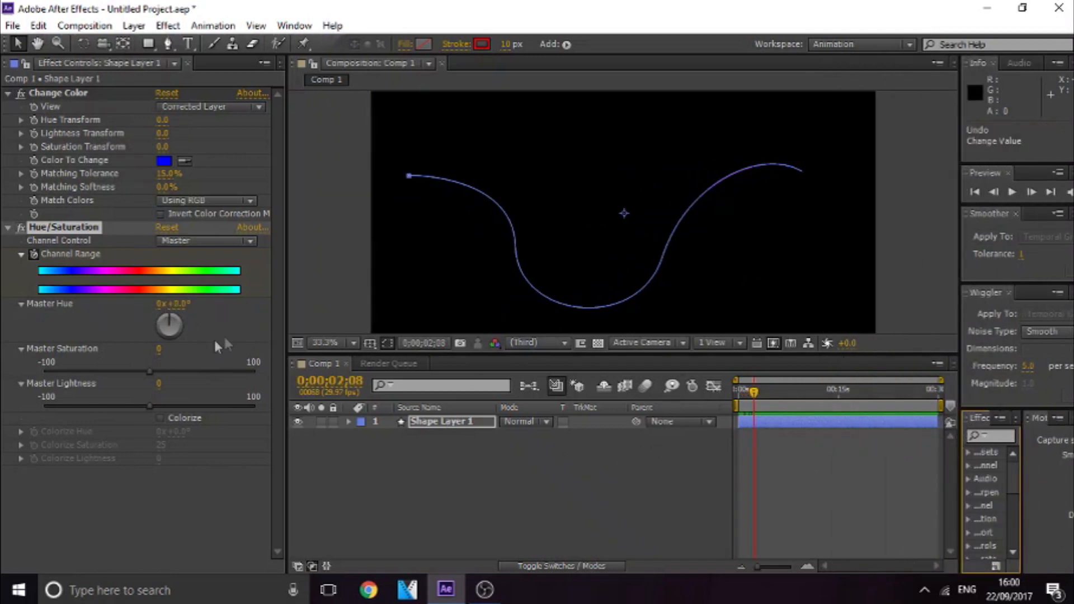
# Step: Increase the Hue/Saturation Master Hue revolutions at 0;00;02;08 and preview the faster color cycling from the start
pyautogui.click(162, 304)
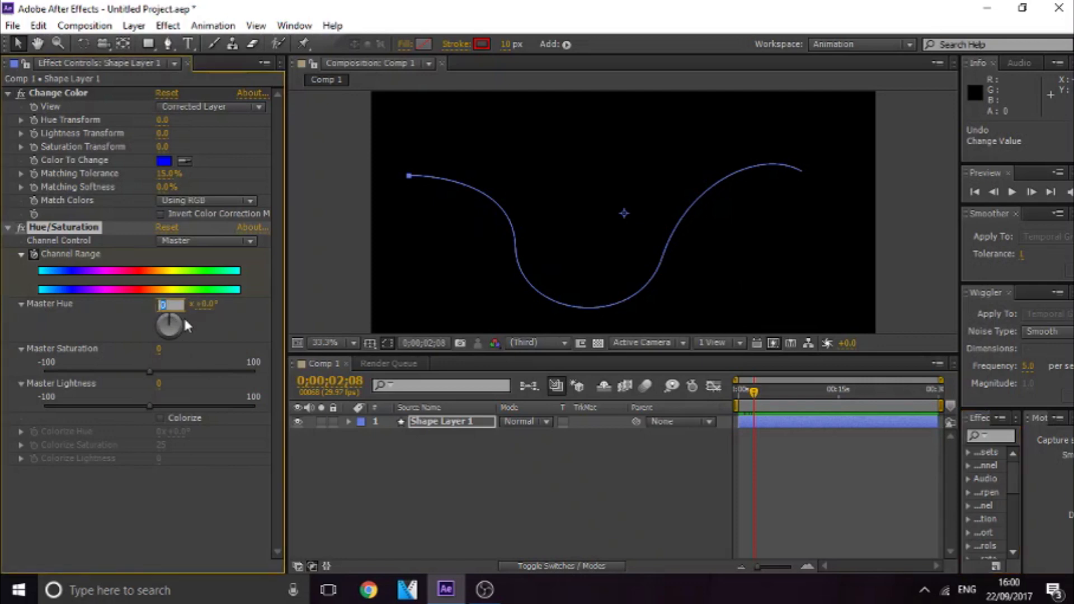
pyautogui.press('Return')
pyautogui.click(738, 390)
pyautogui.press('space')
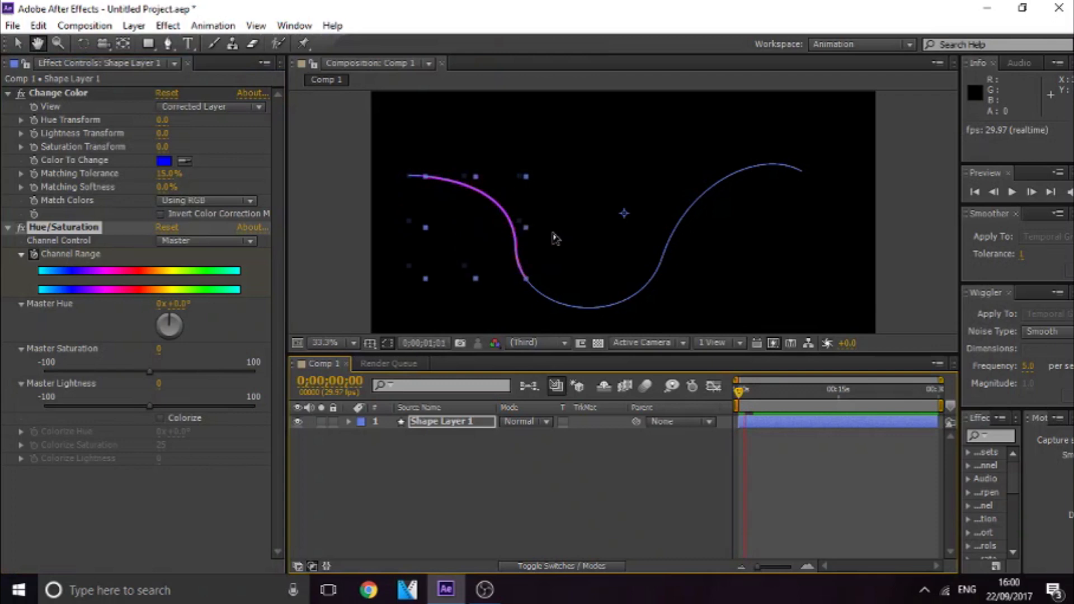
pyautogui.press('space')
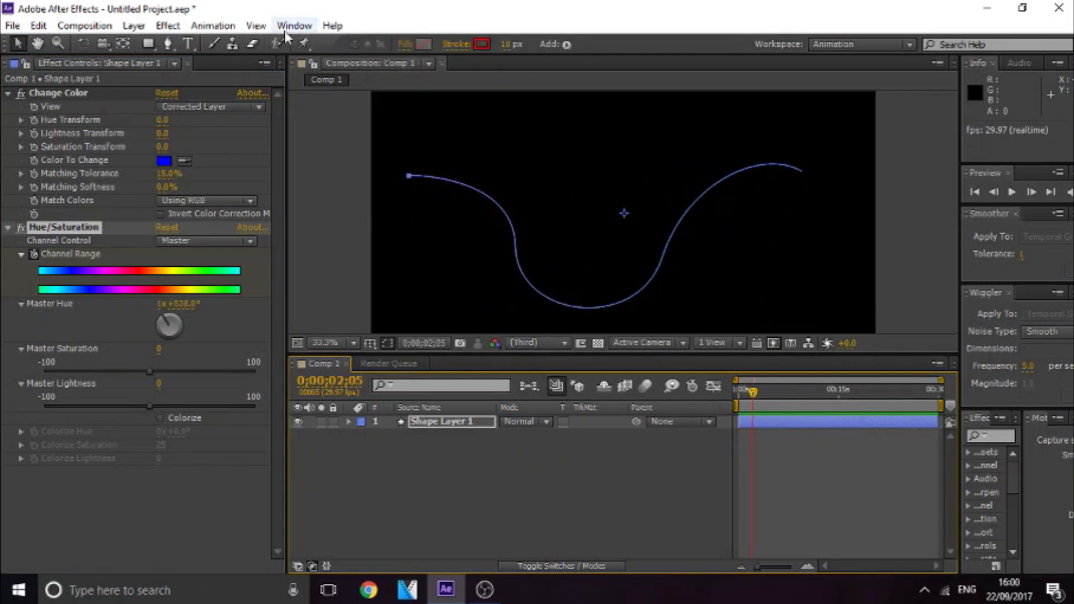
# Step: Apply the Ripple distortion effect to Shape Layer 1
pyautogui.click(168, 26)
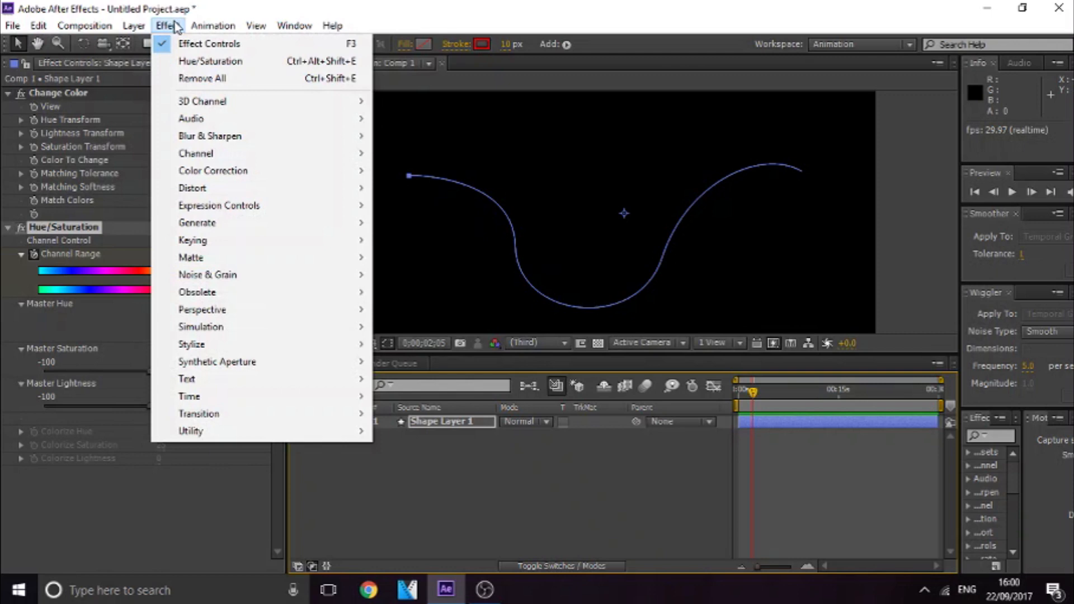
pyautogui.moveTo(218, 188)
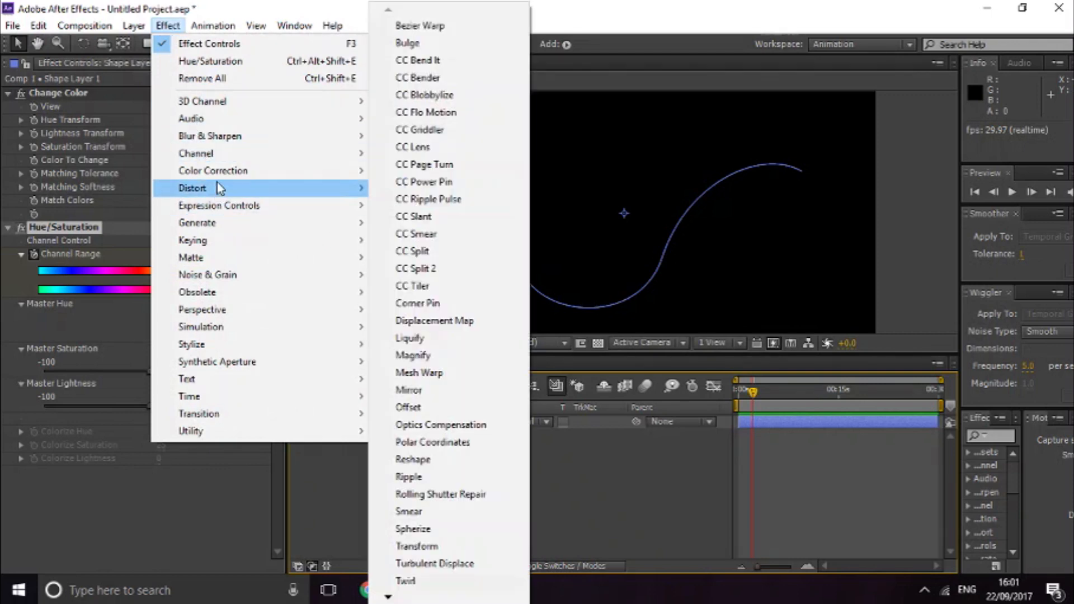
pyautogui.click(452, 477)
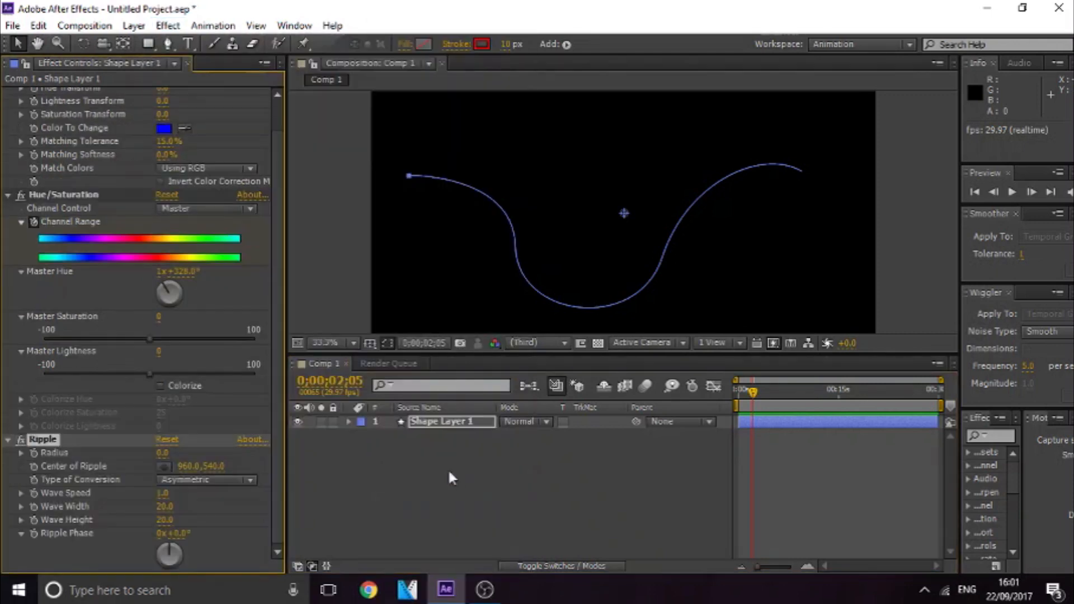
# Step: Go to 0;00;01;06, where the line is visible, and set the Ripple Radius to 100.0
pyautogui.click(744, 405)
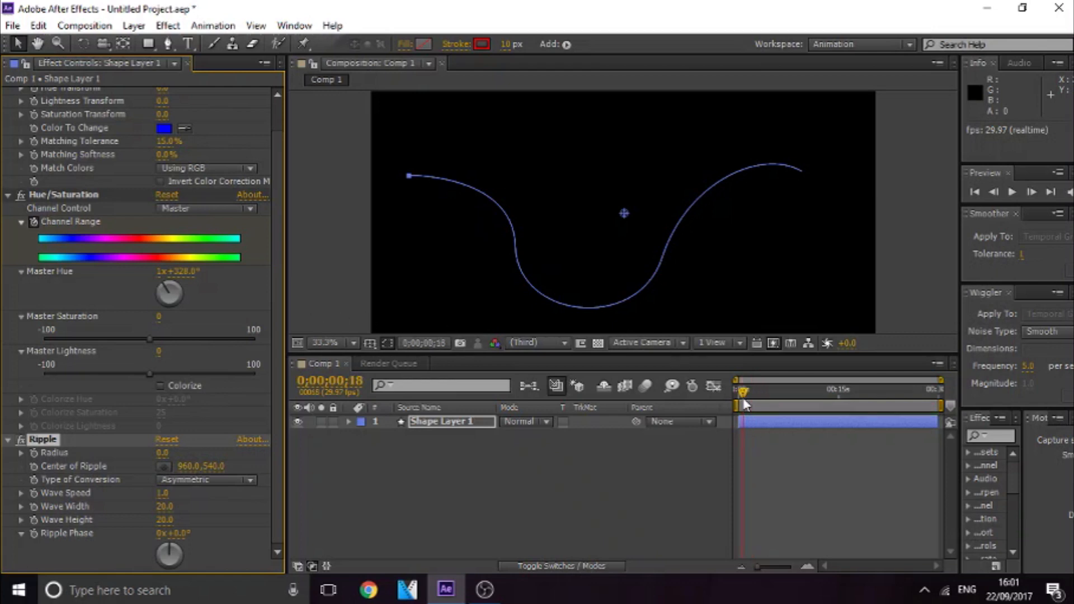
pyautogui.moveTo(739, 401); pyautogui.dragTo(746, 401)
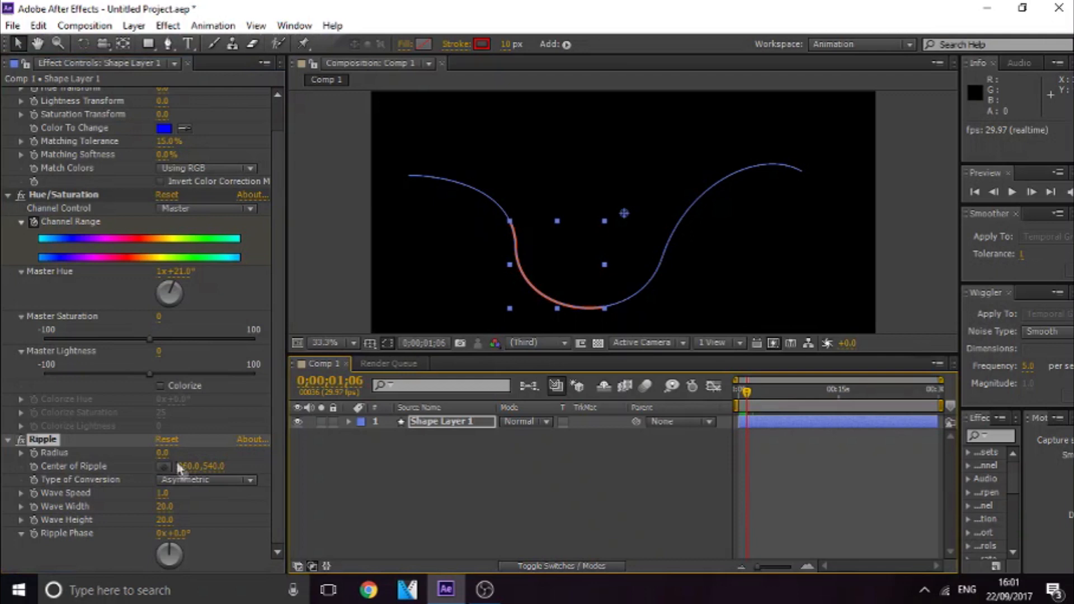
pyautogui.moveTo(175, 453); pyautogui.dragTo(206, 452)
pyautogui.moveTo(303, 447); pyautogui.dragTo(301, 447)
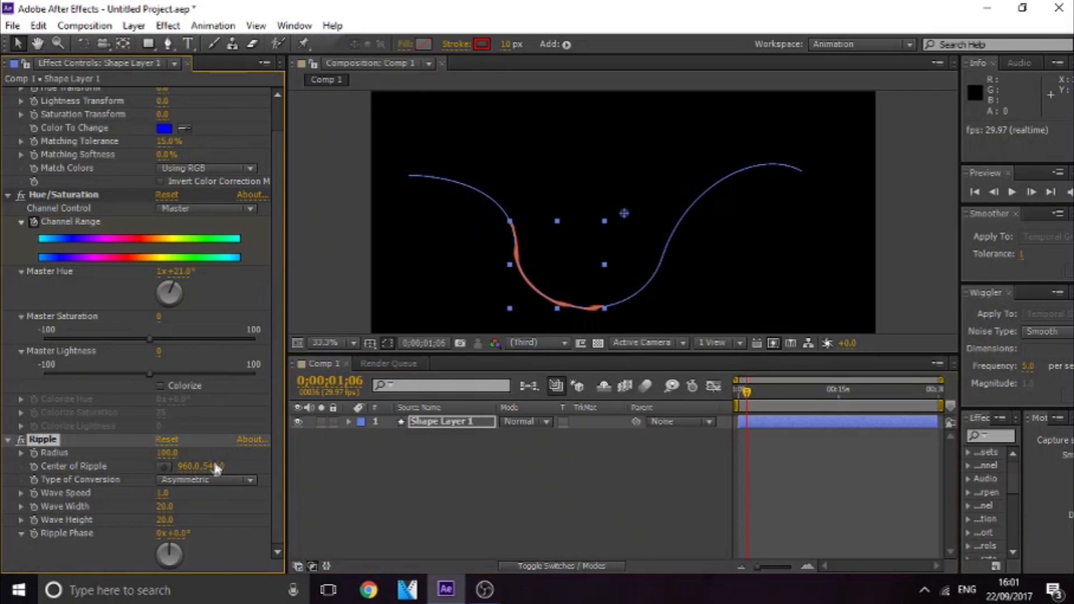
# Step: Keyframe the Center of Ripple at 1068.0, 540.0 on 0;00;01;06 and at 820.0, 826.0 on 0;00;00;00
pyautogui.moveTo(183, 469)
pyautogui.mouseDown()
pyautogui.moveTo(204, 473)
pyautogui.moveTo(115, 490)
pyautogui.moveTo(276, 491)
pyautogui.mouseUp()
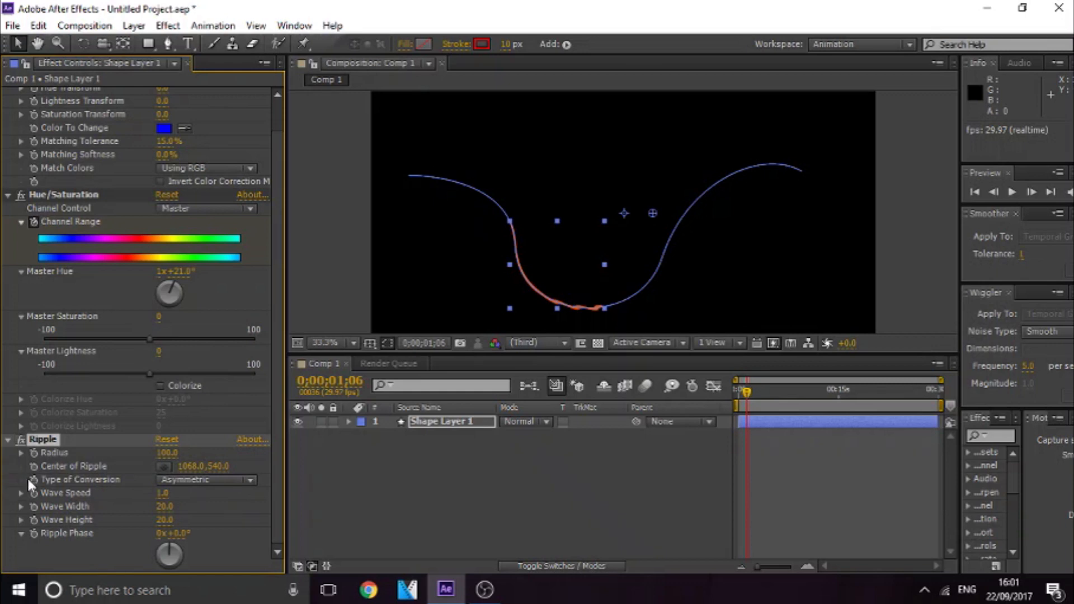
pyautogui.moveTo(32, 470); pyautogui.dragTo(710, 406)
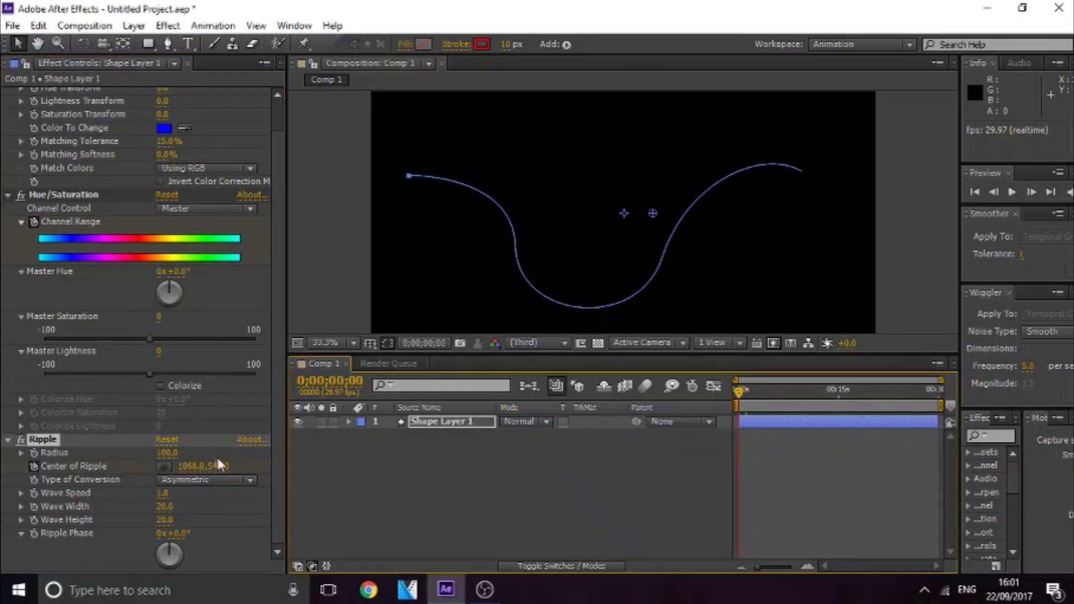
pyautogui.moveTo(195, 473)
pyautogui.mouseDown()
pyautogui.moveTo(6, 473)
pyautogui.moveTo(252, 472)
pyautogui.moveTo(436, 489)
pyautogui.moveTo(408, 493)
pyautogui.moveTo(423, 498)
pyautogui.mouseUp()
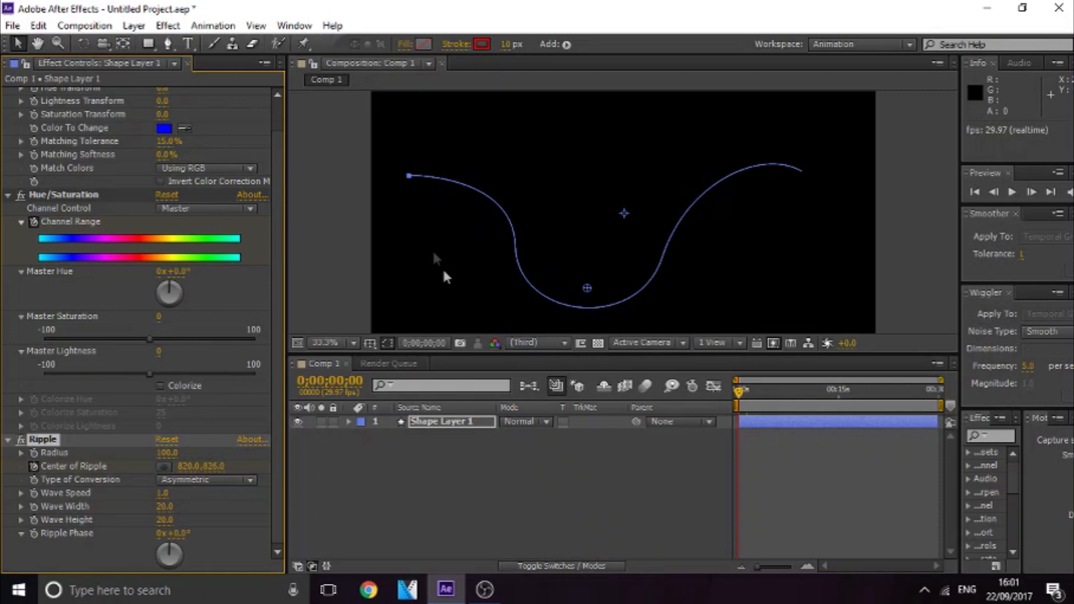
# Step: Close the Effect Controls panel and play the rippled line animation
pyautogui.click(188, 64)
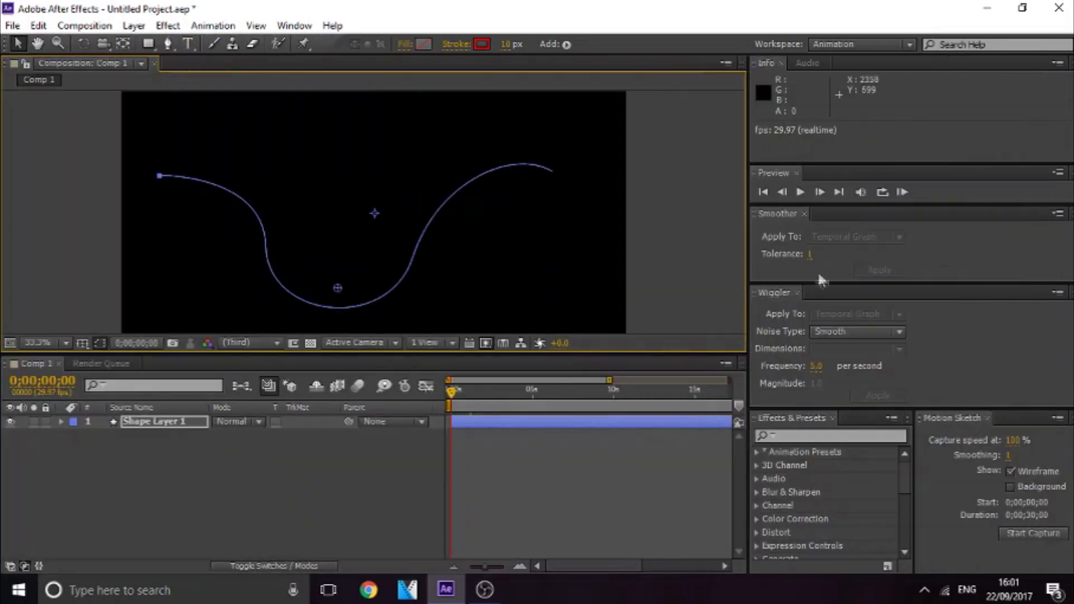
pyautogui.press('h')
pyautogui.press('space')
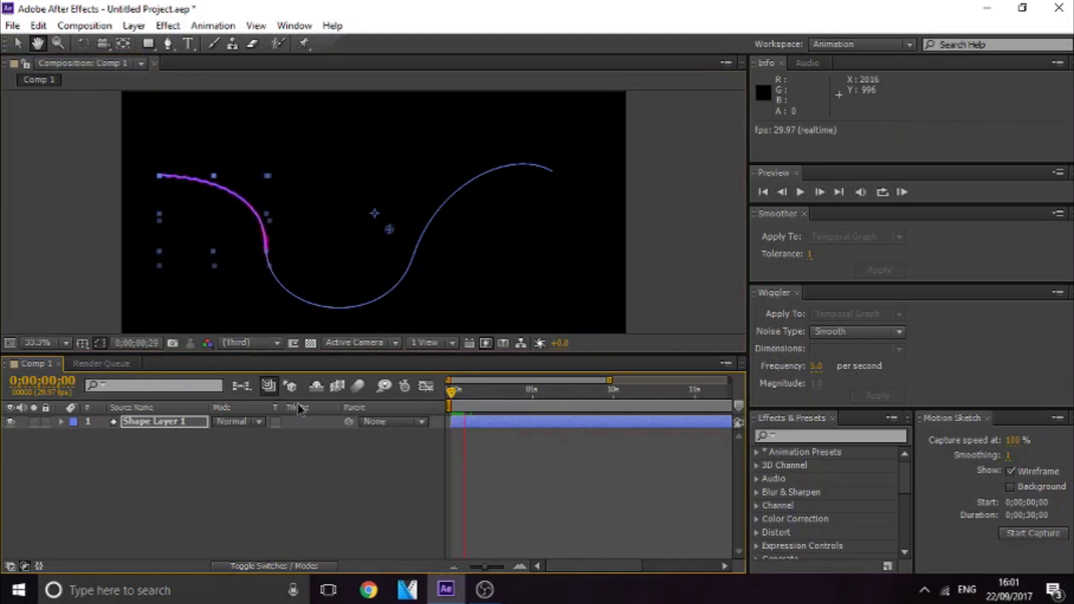
pyautogui.press('v')
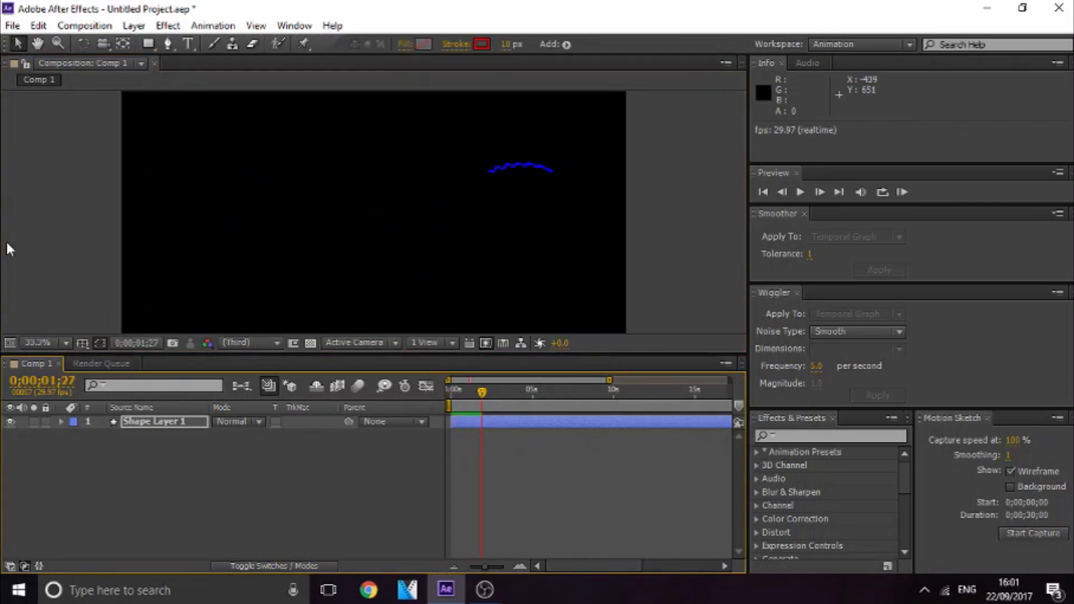
# Step: Deselect Shape Layer 1 and replay the ripple animation from the beginning without the path outline
pyautogui.click(9, 246)
pyautogui.moveTo(484, 396); pyautogui.dragTo(448, 400)
pyautogui.press('space')
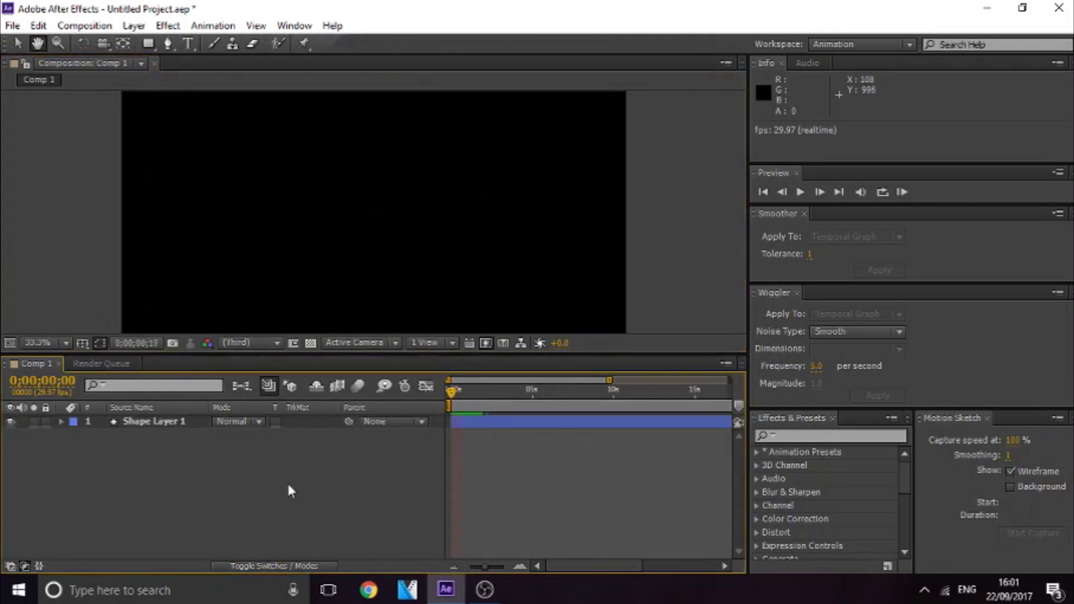
pyautogui.press('space')
pyautogui.press('space')
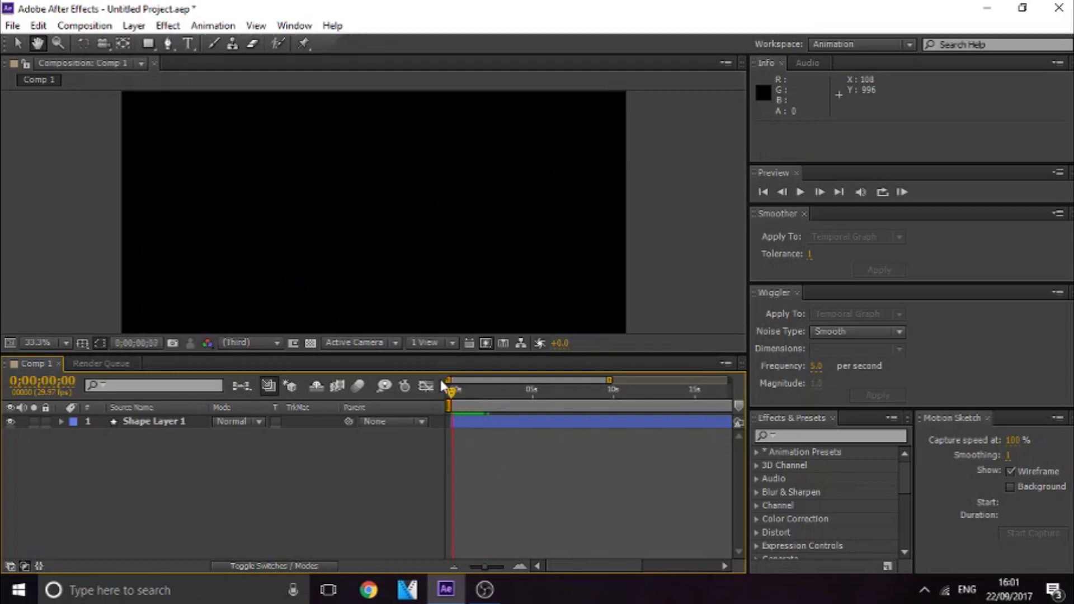
pyautogui.moveTo(447, 389)
pyautogui.mouseDown()
pyautogui.moveTo(486, 391)
pyautogui.moveTo(451, 391)
pyautogui.mouseUp()
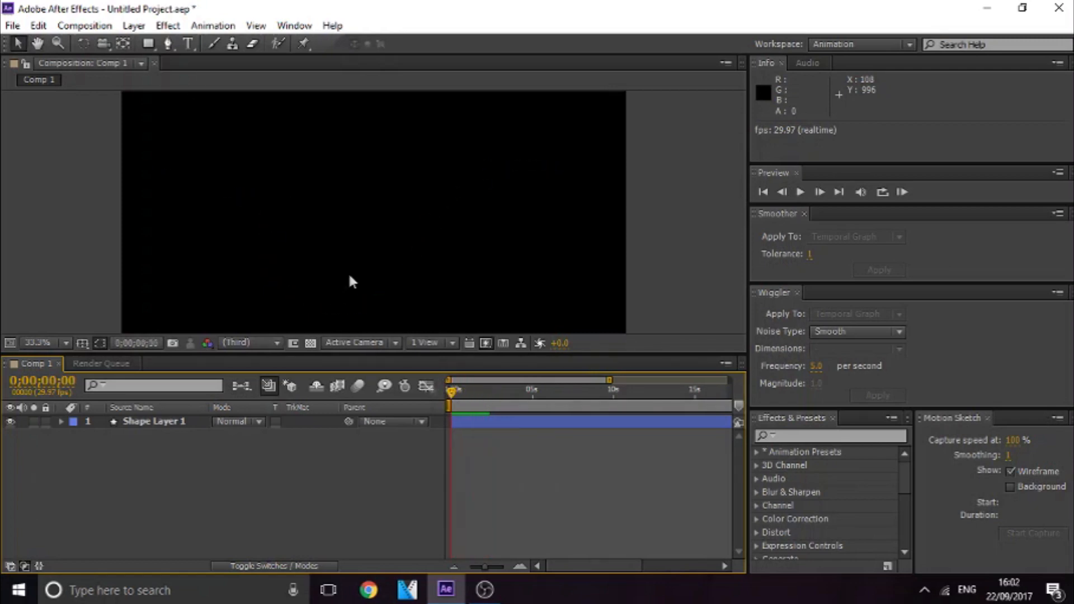
# Step: Go to 0;00;00;29 and apply the Gaussian Blur effect to Shape Layer 1 with a Blurriness of 6.9
pyautogui.click(169, 27)
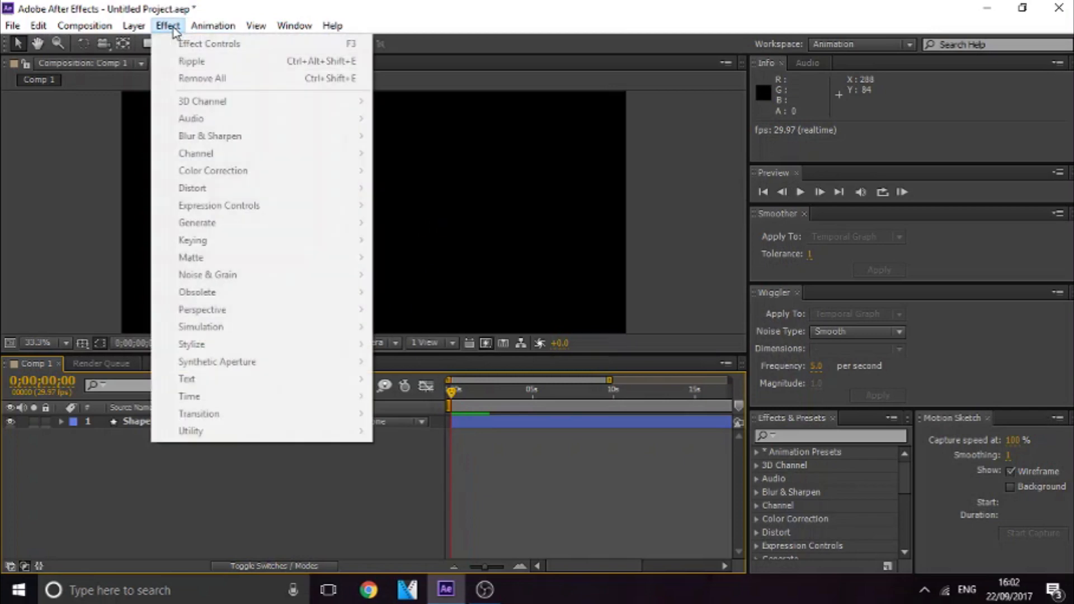
pyautogui.click(400, 258)
pyautogui.click(466, 392)
pyautogui.click(468, 394)
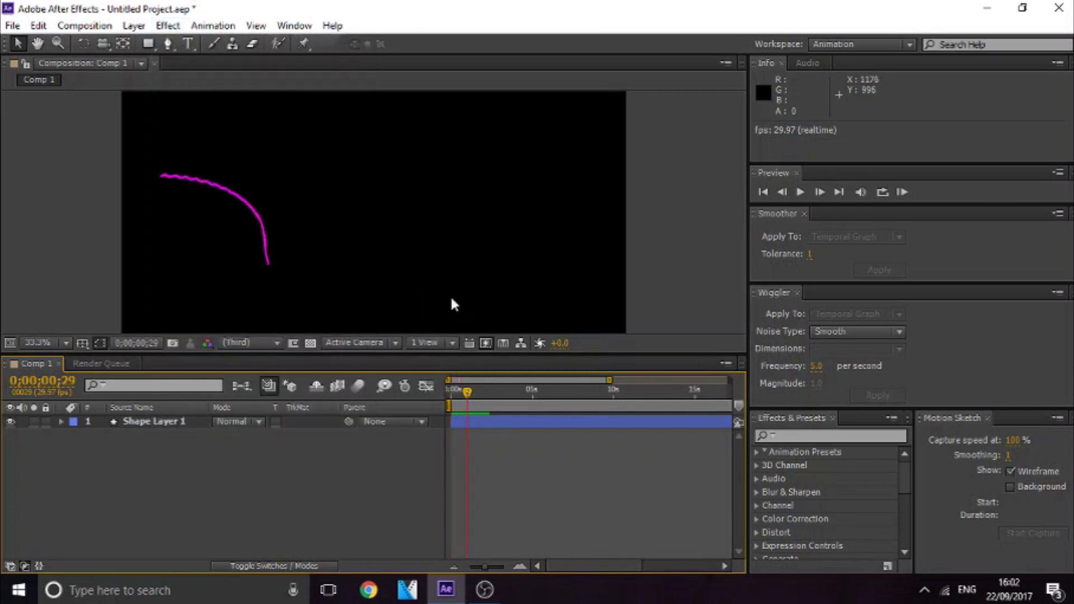
pyautogui.click(180, 26)
pyautogui.click(182, 26)
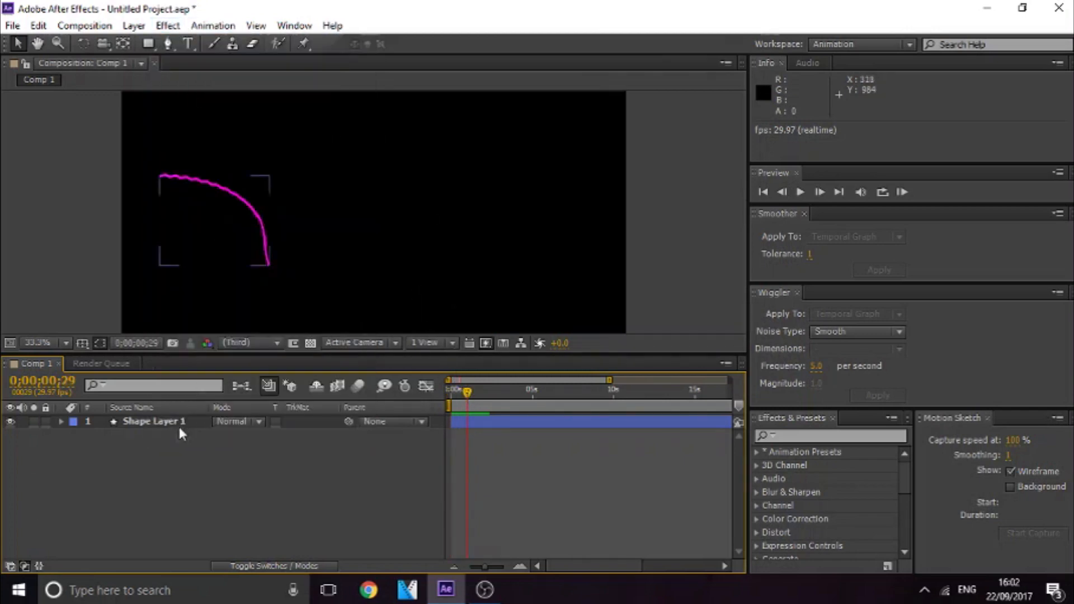
pyautogui.click(168, 421)
pyautogui.click(179, 28)
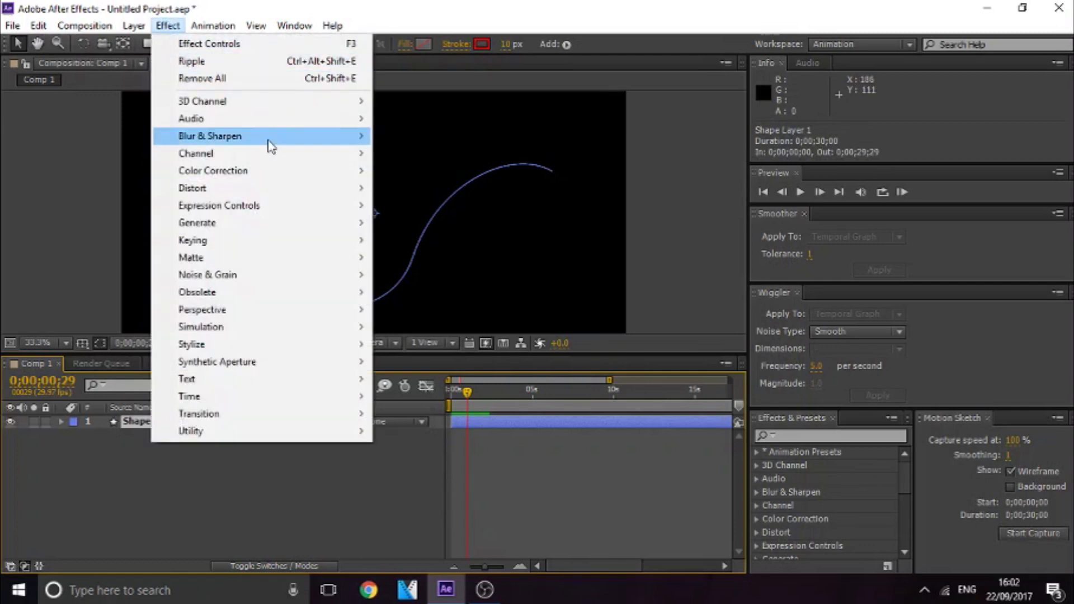
pyautogui.moveTo(268, 147)
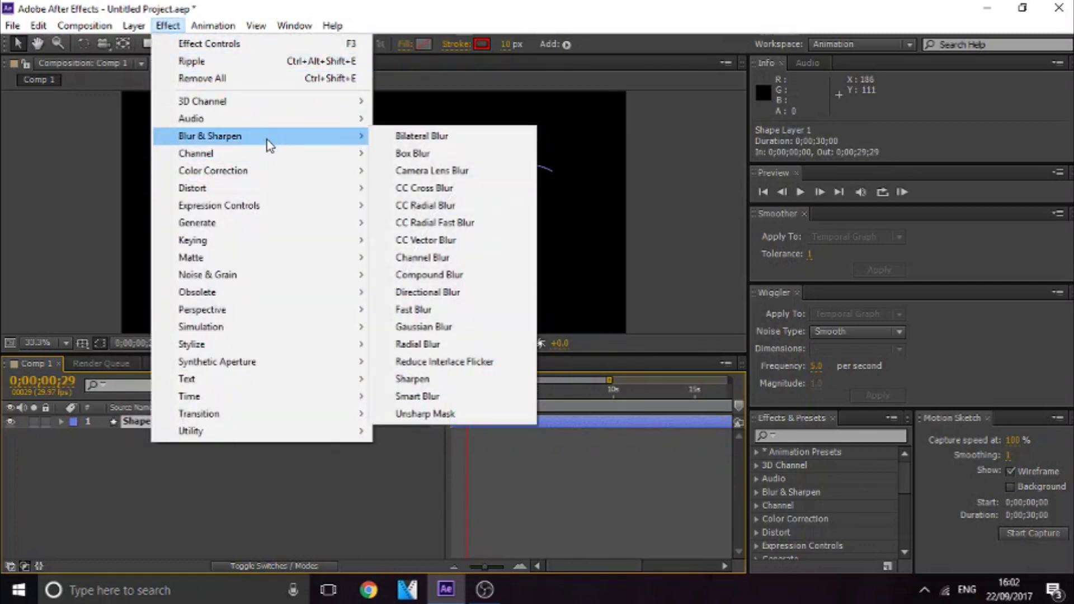
pyautogui.click(454, 324)
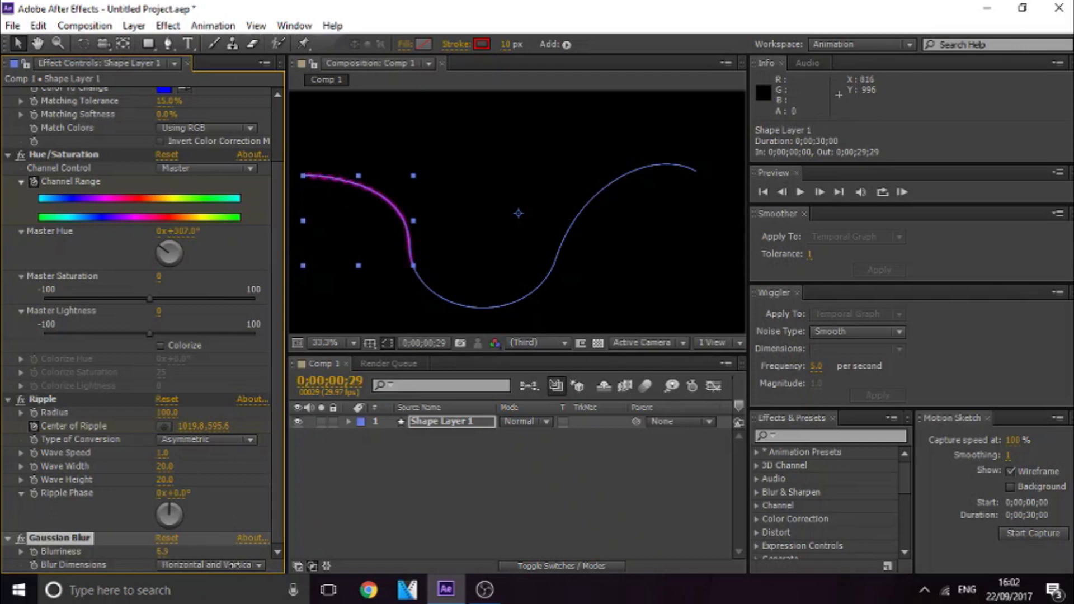
# Step: Close the Effect Controls panel, deselect the layer and play the blurred line animation from the start
pyautogui.click(188, 62)
pyautogui.click(125, 268)
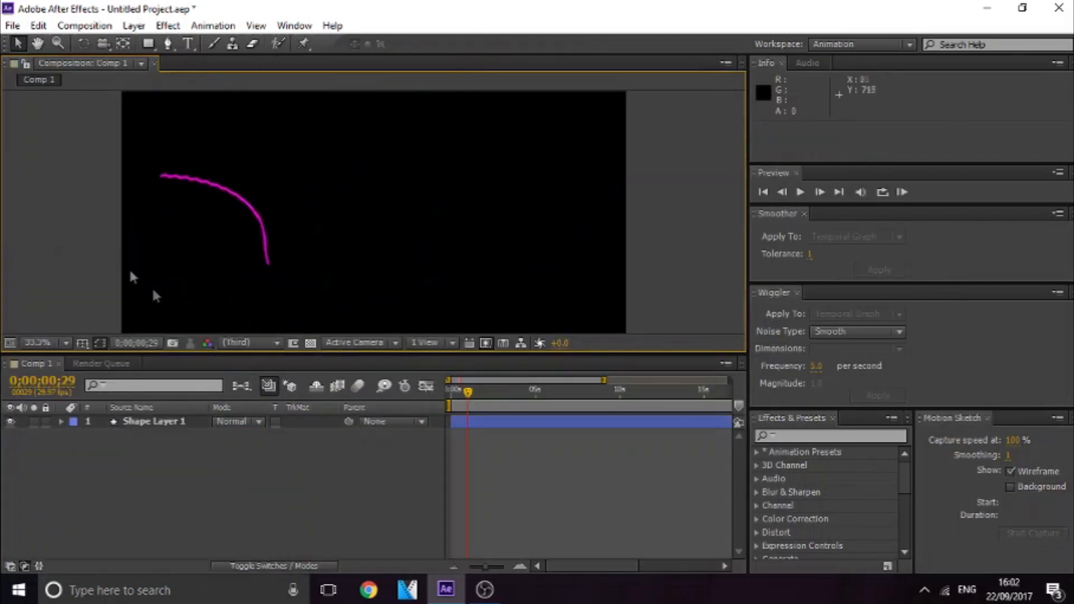
pyautogui.moveTo(467, 392); pyautogui.dragTo(428, 411)
pyautogui.press('space')
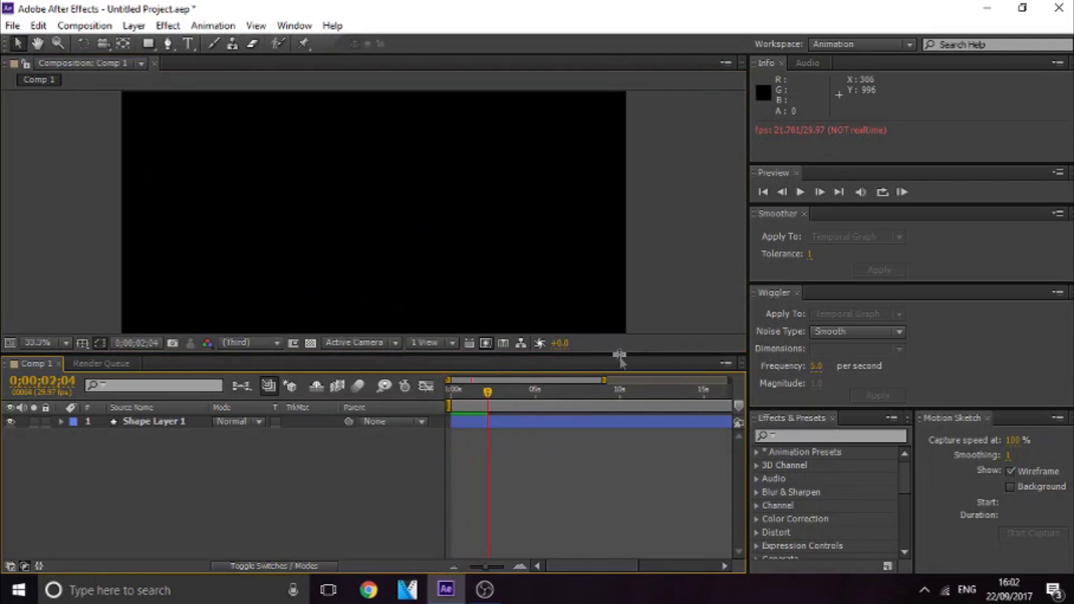
# Step: Make the Composition panel taller so the whole frame fits, and replay the animation
pyautogui.moveTo(620, 364)
pyautogui.mouseDown()
pyautogui.moveTo(618, 461)
pyautogui.moveTo(615, 439)
pyautogui.mouseUp()
pyautogui.click(461, 472)
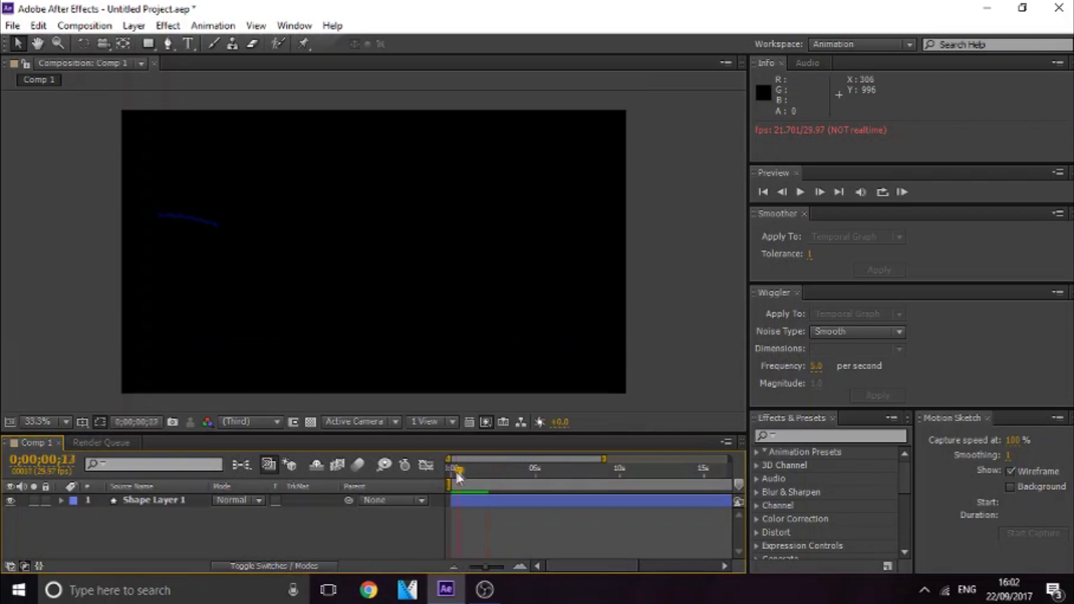
pyautogui.press('space')
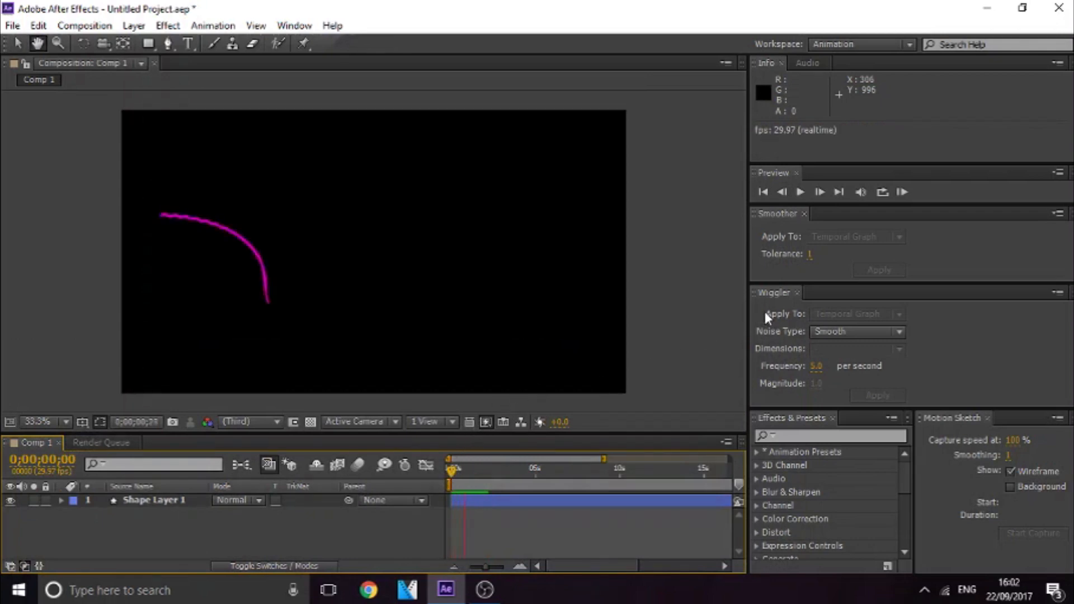